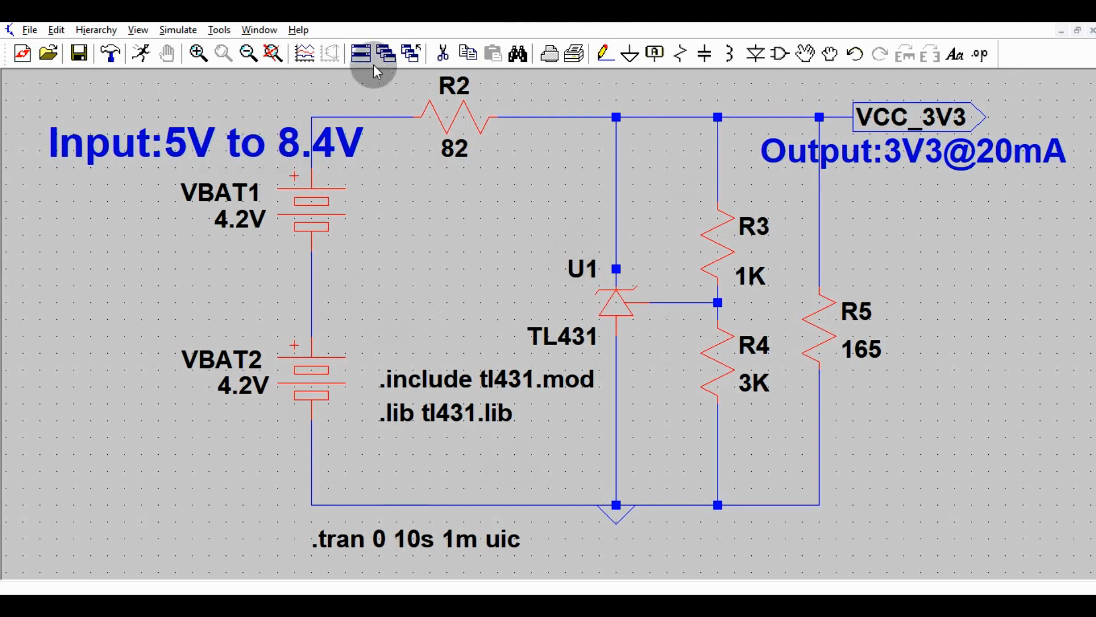
Review the transient settings of the simulation command, including stop time and data-saving start time, and accept them.
click(169, 33)
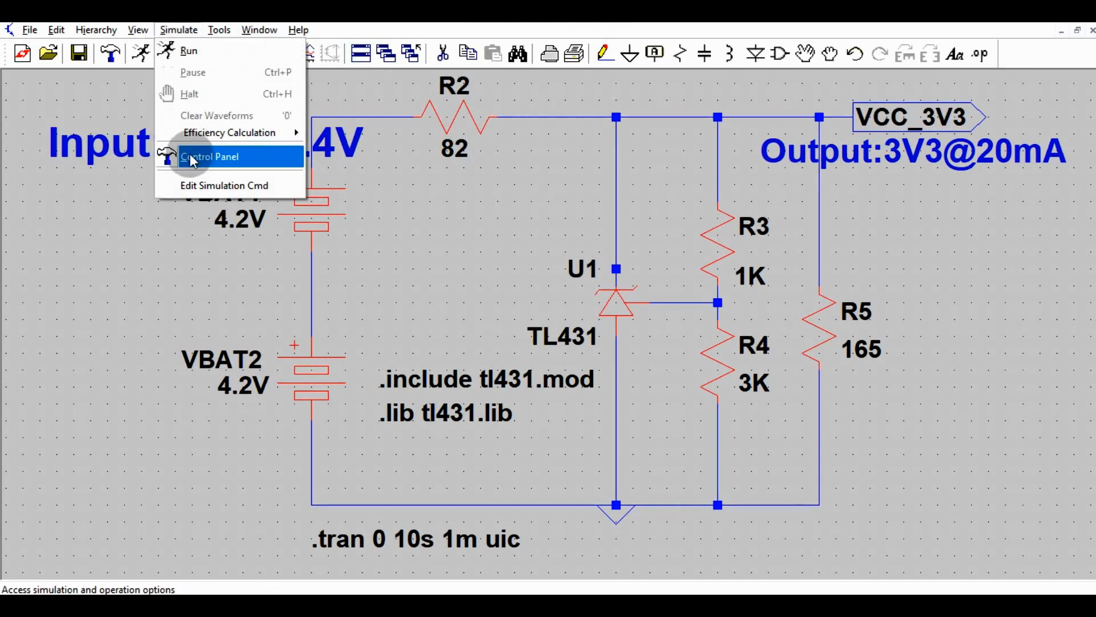
click(205, 187)
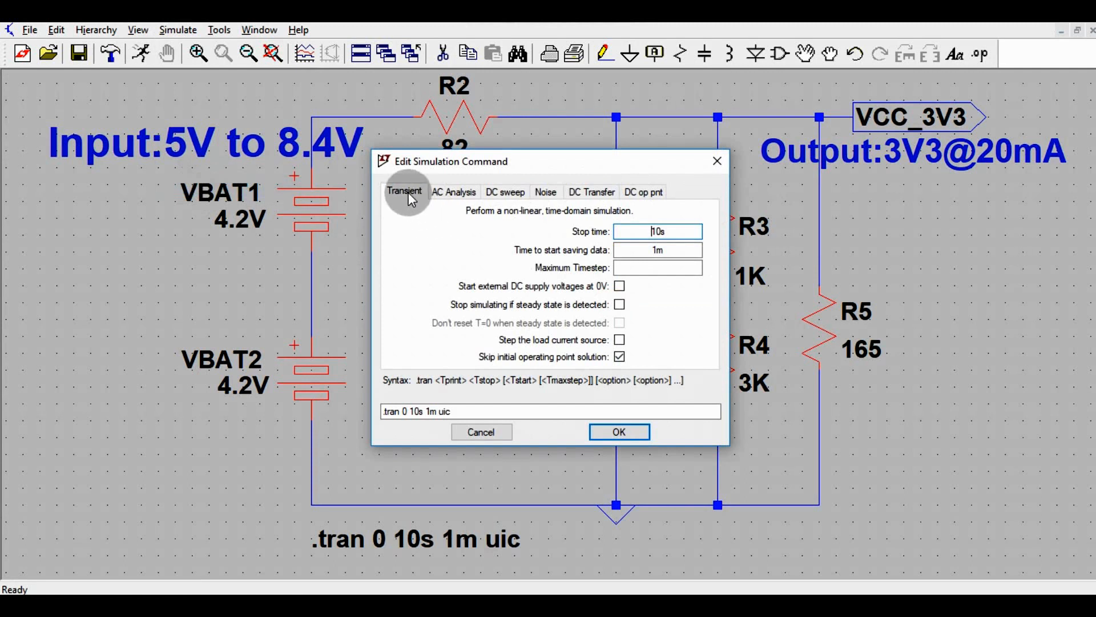
click(409, 193)
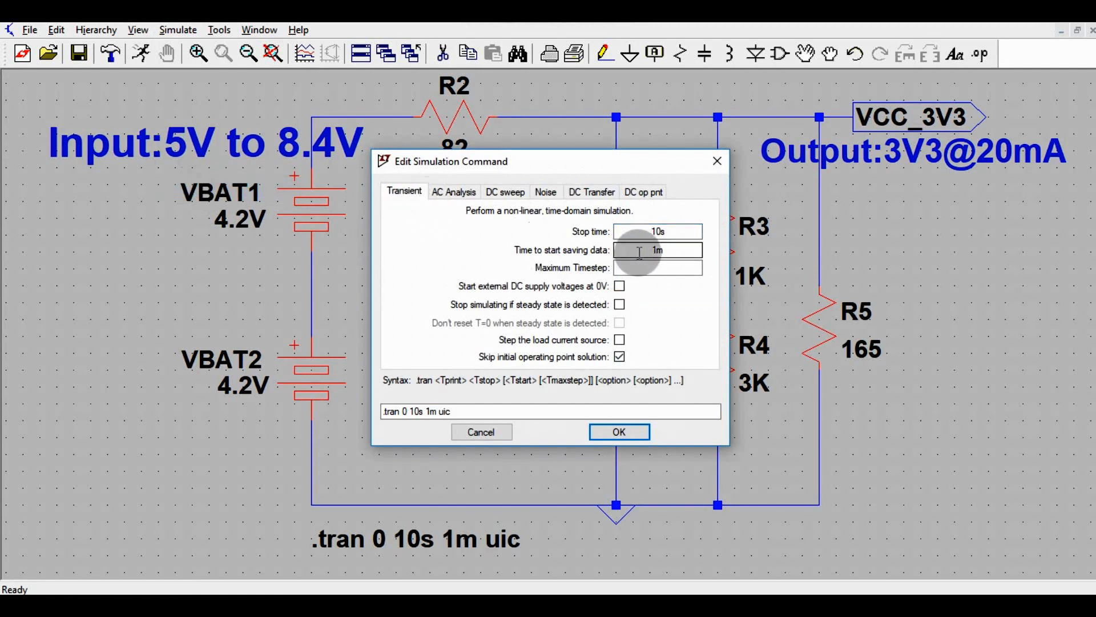
click(675, 233)
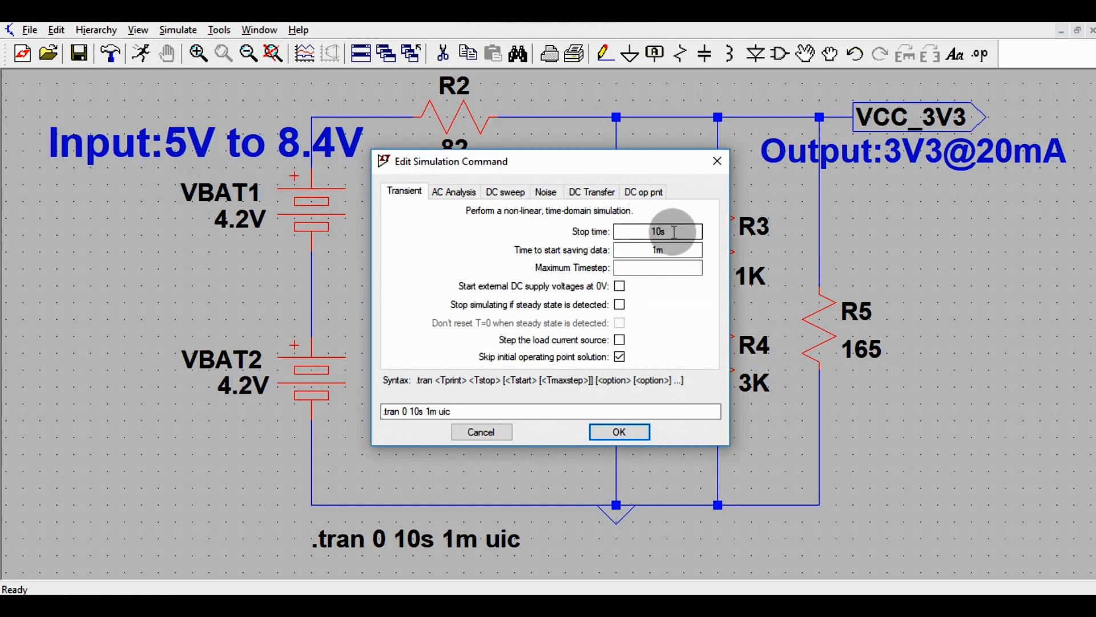
click(637, 252)
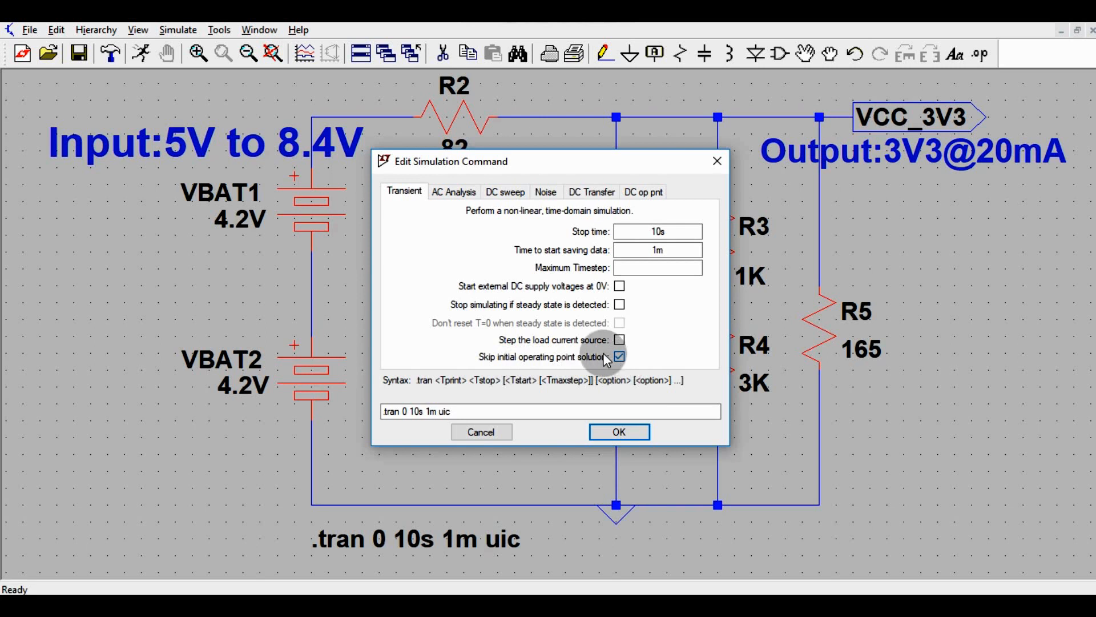
click(608, 430)
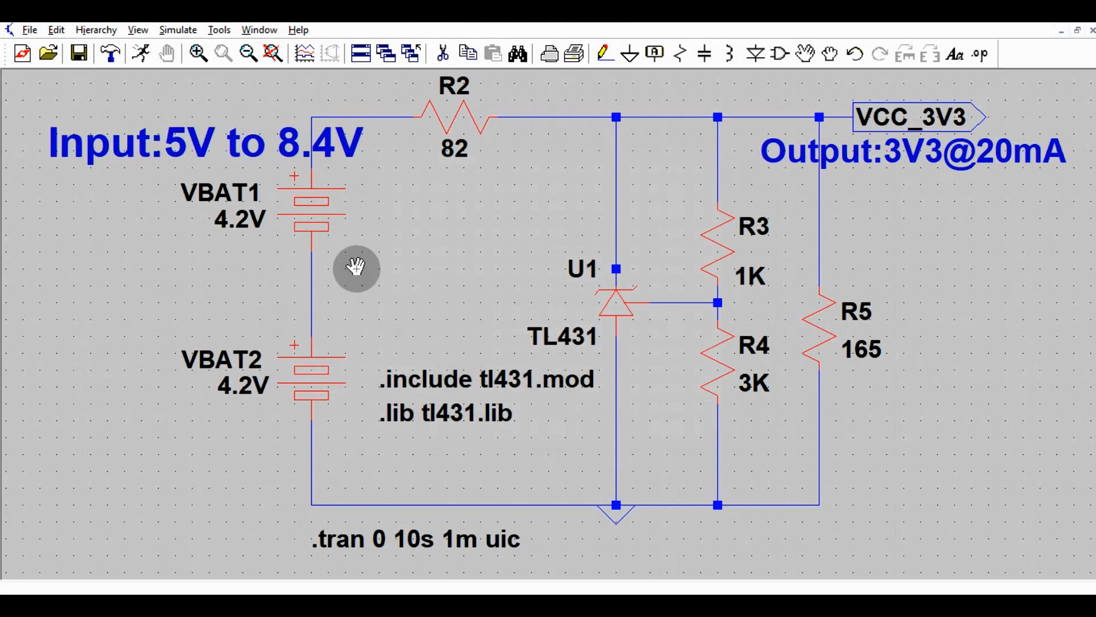
Run the simulation, tile the schematic and waveform windows vertically, and fit the circuit in its window.
click(139, 57)
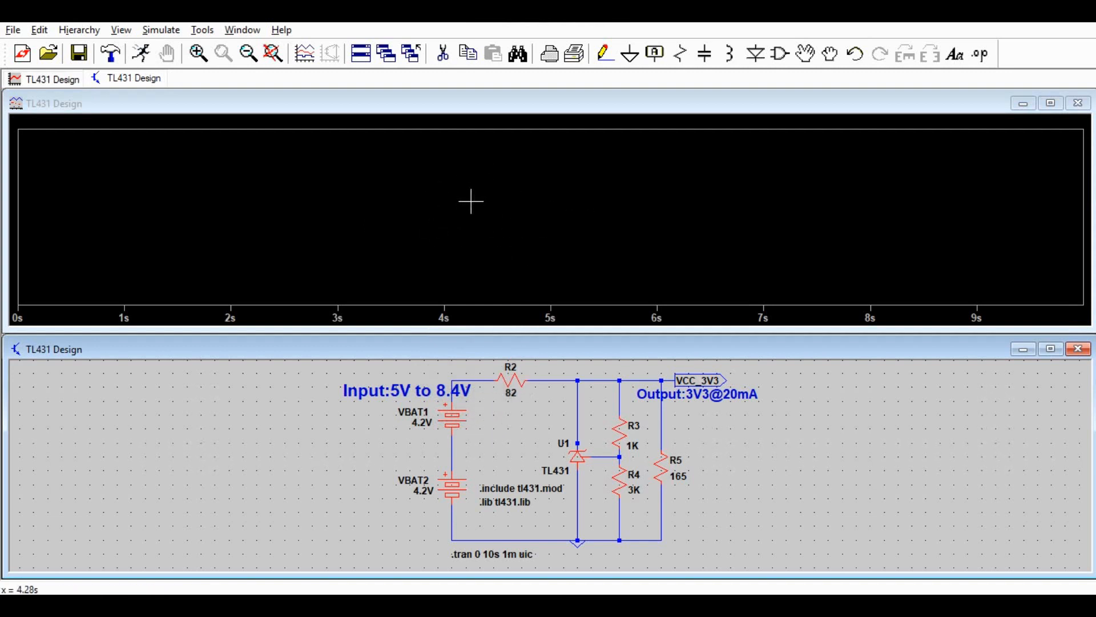
click(238, 32)
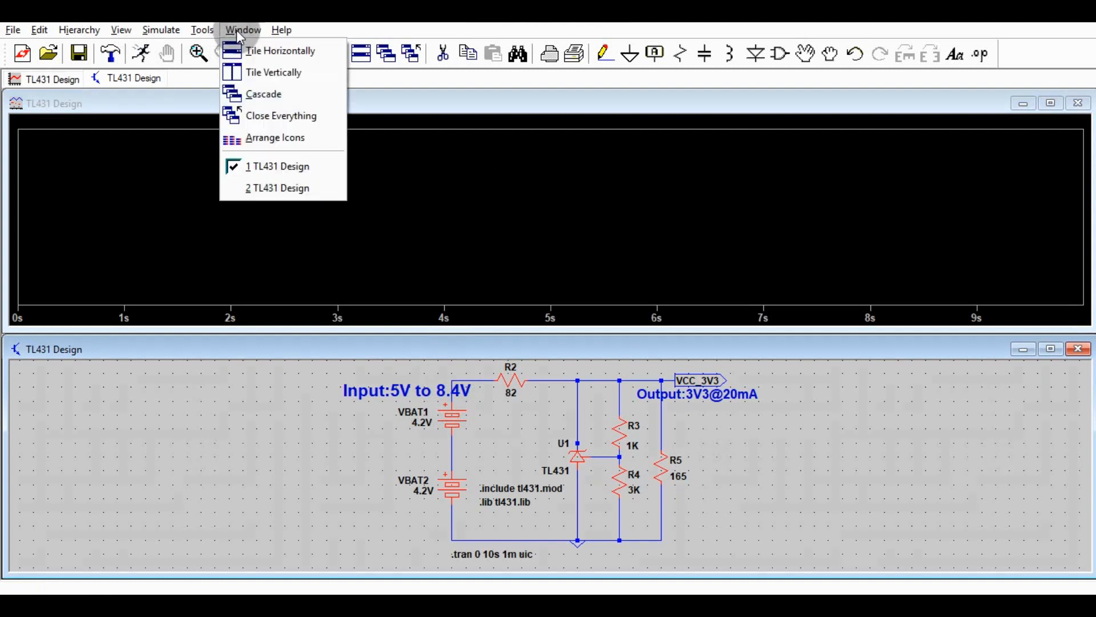
click(266, 73)
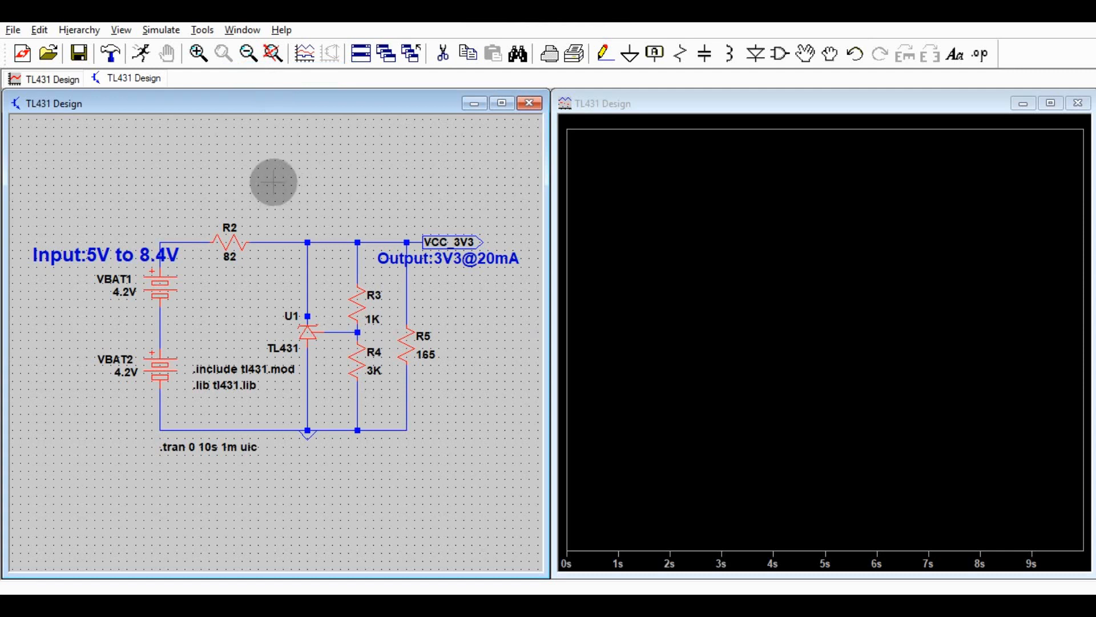
scroll(274, 182, up, 1)
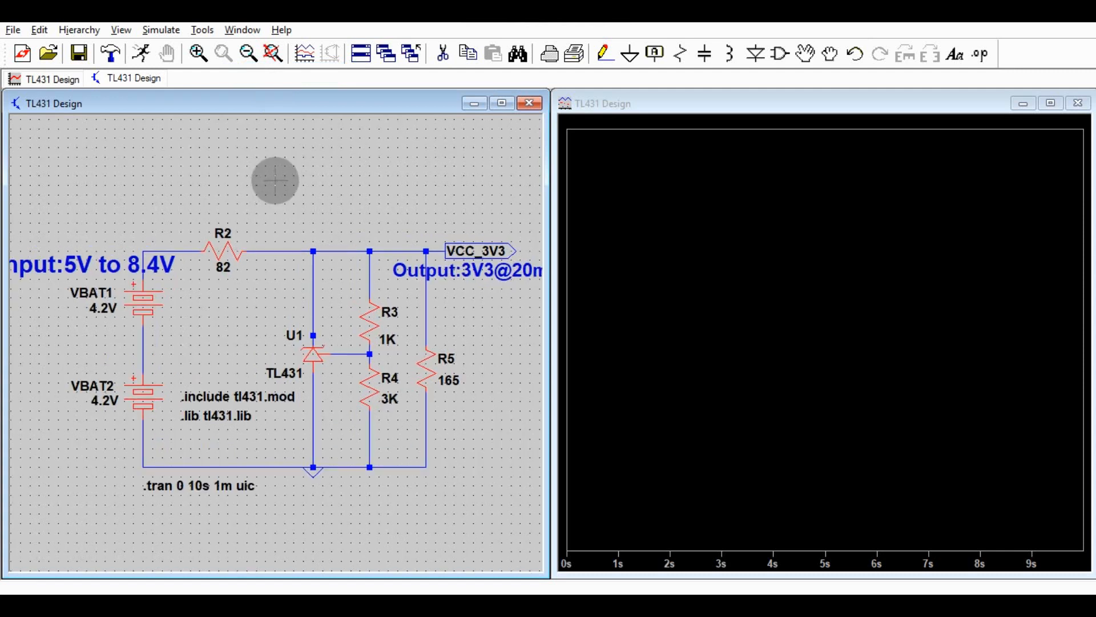
scroll(275, 180, down, 3)
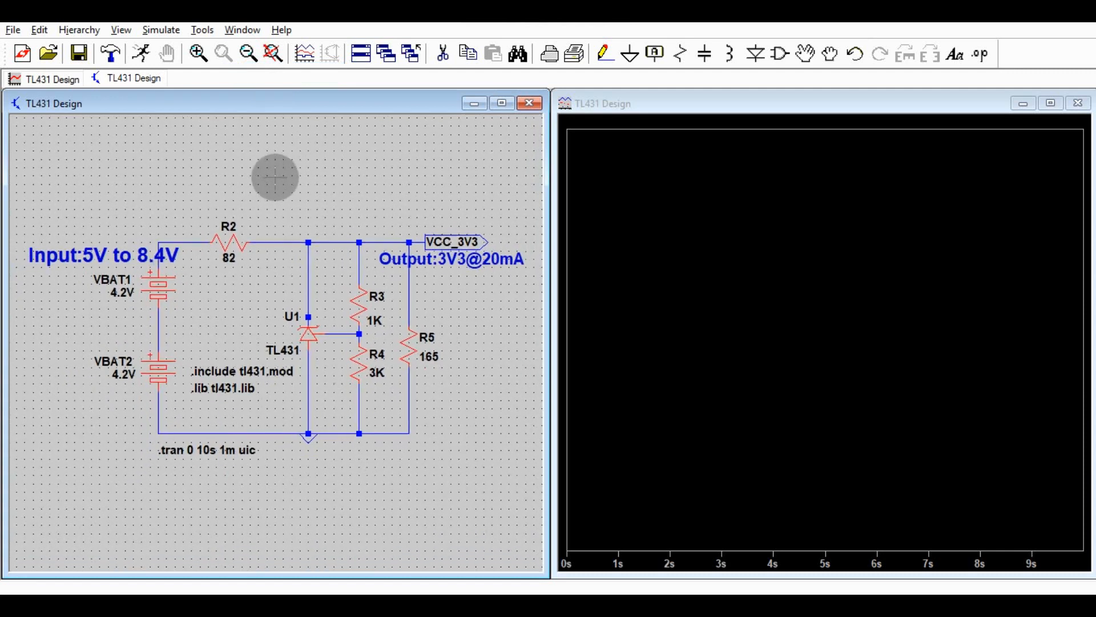
scroll(275, 177, up, 1)
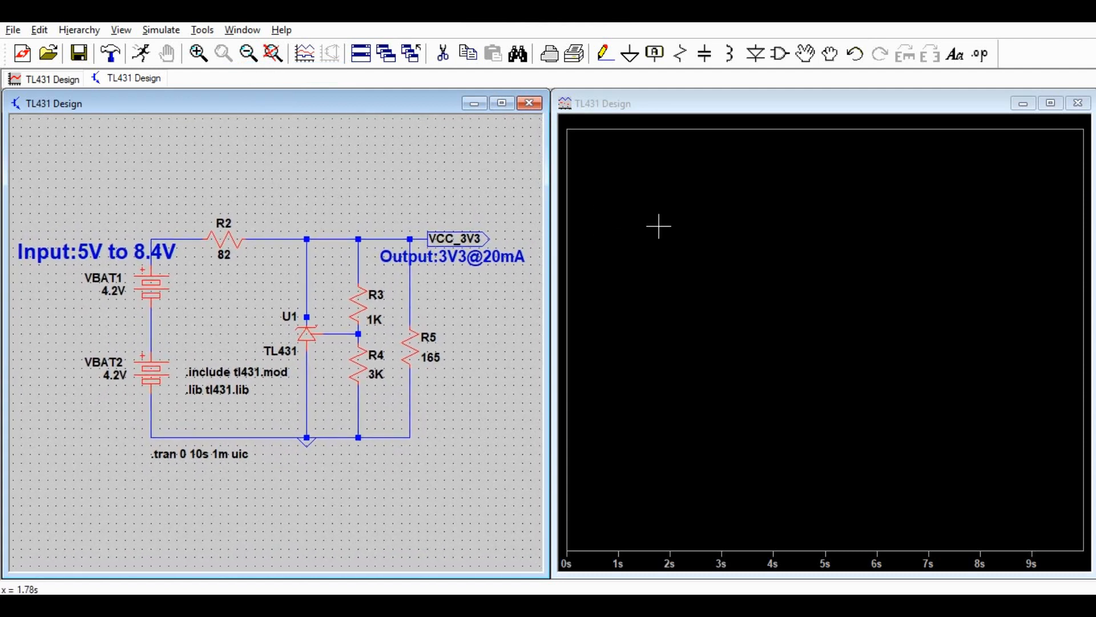
Add a second plot pane and plot the input voltage at the node between VBAT1 and R2 in the lower pane.
click(704, 250)
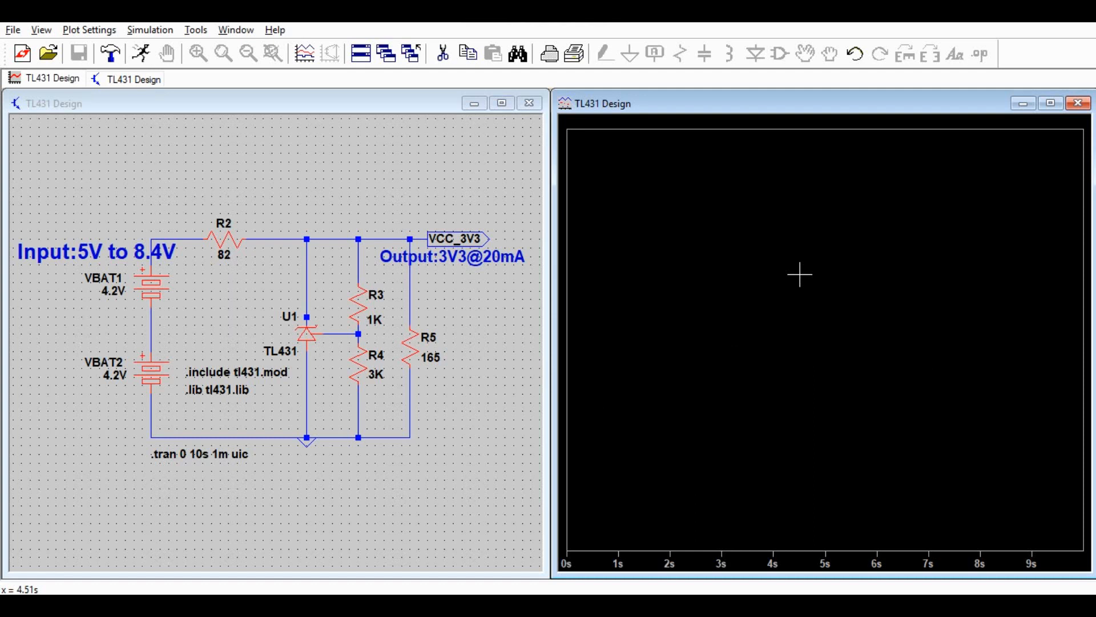
right_click(789, 258)
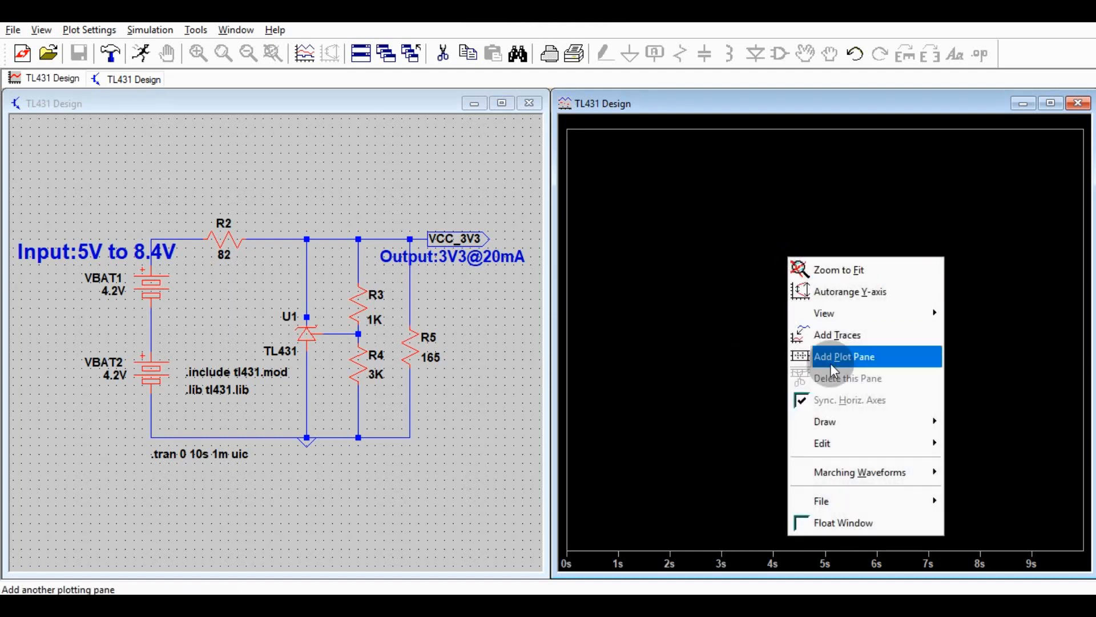
click(844, 357)
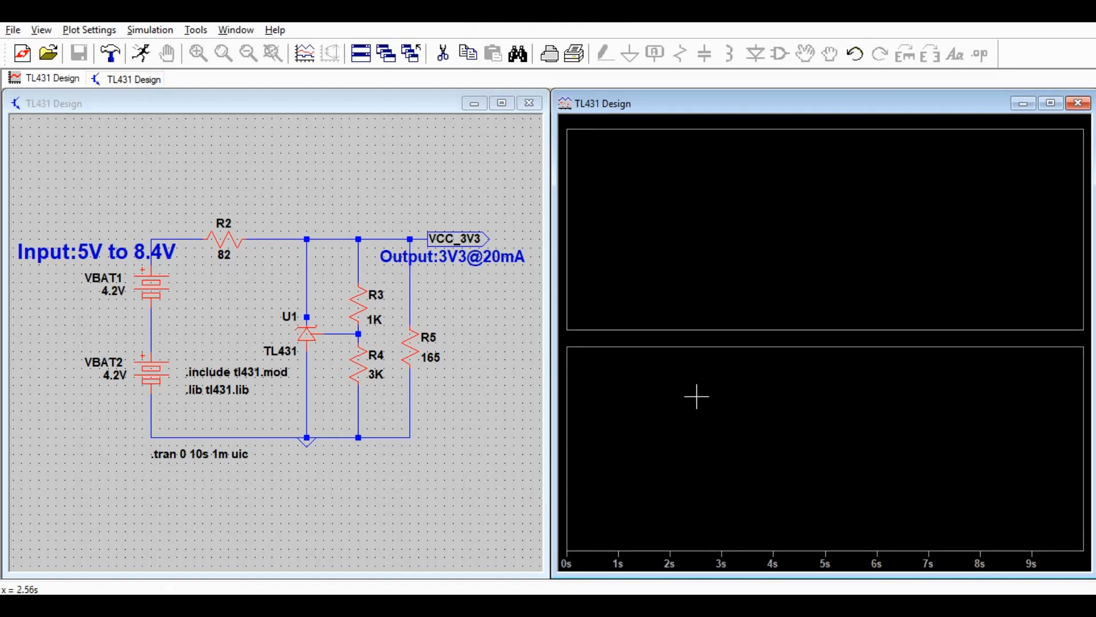
click(180, 239)
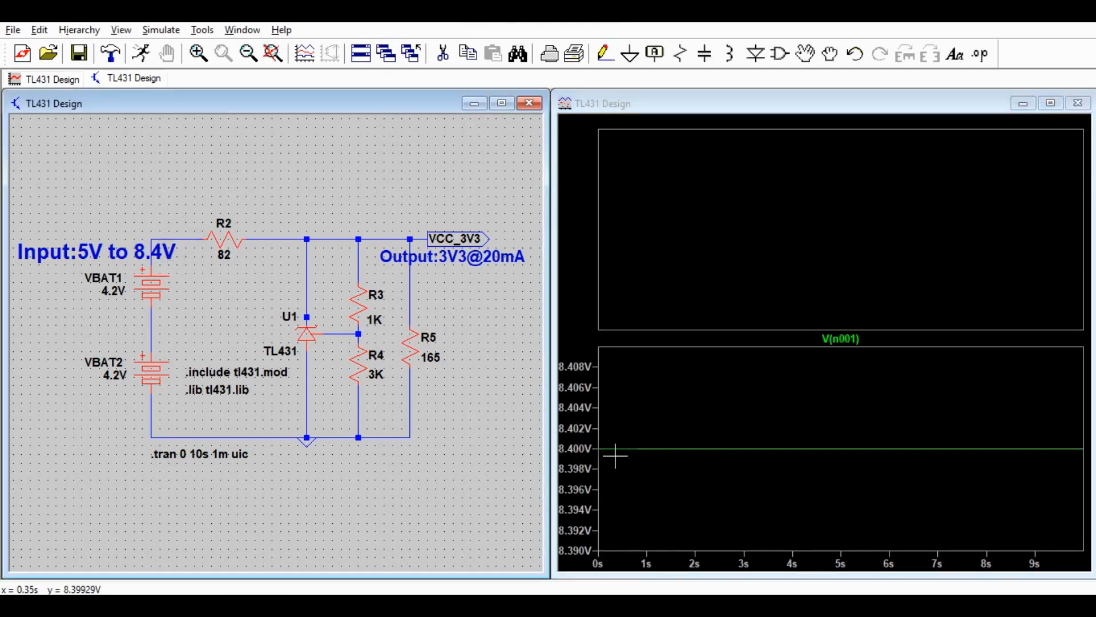
Plot the VCC_3V3 output voltage in the upper pane and set its trace color to red.
click(736, 211)
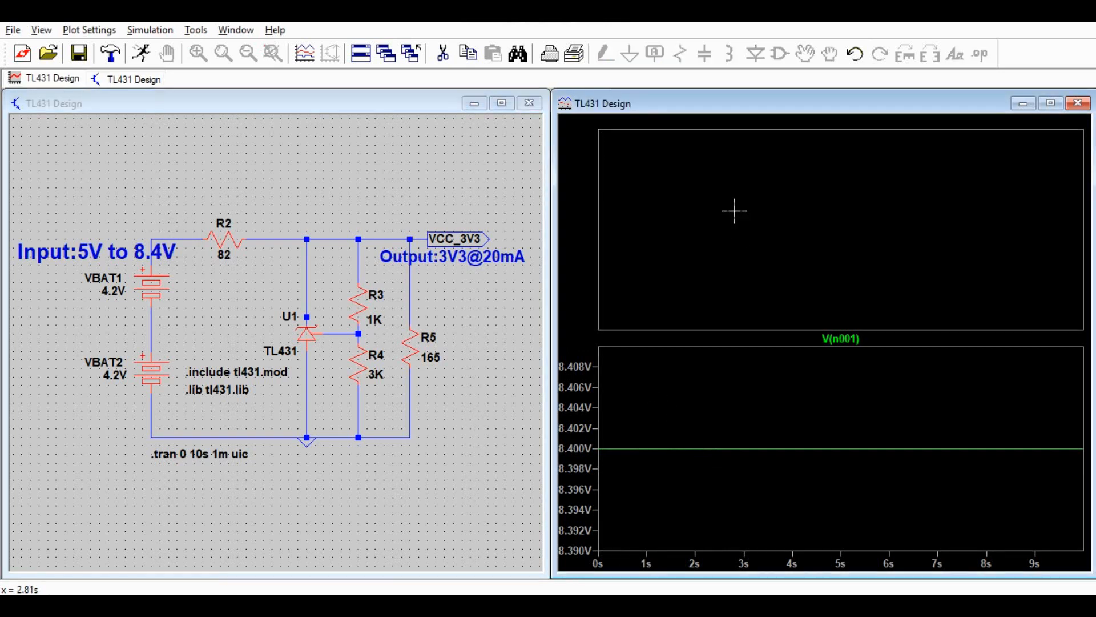
click(434, 247)
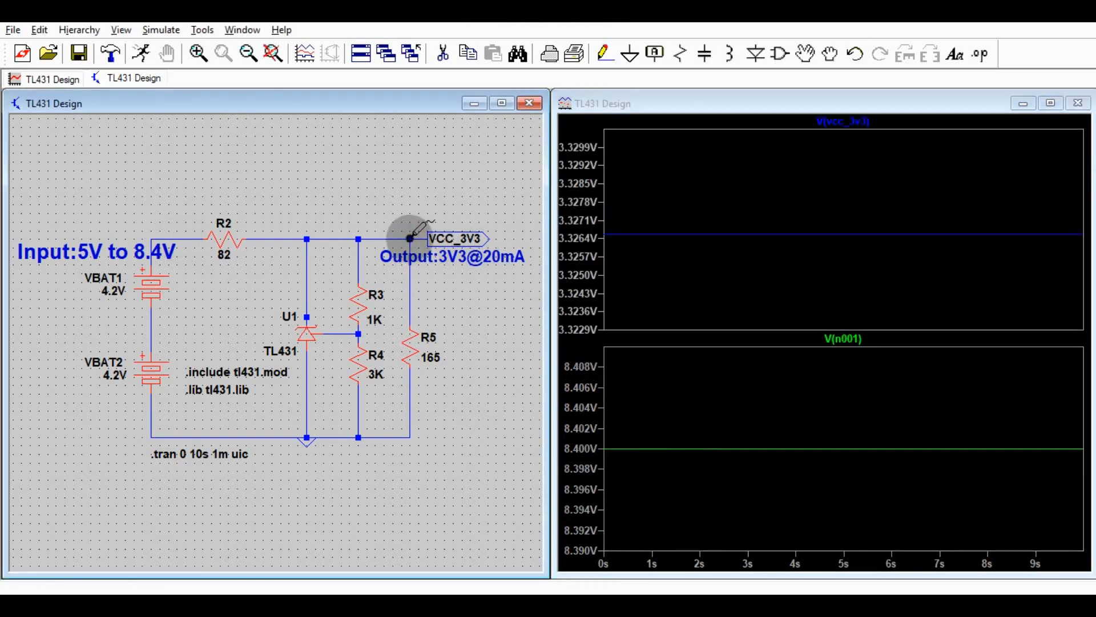
right_click(851, 121)
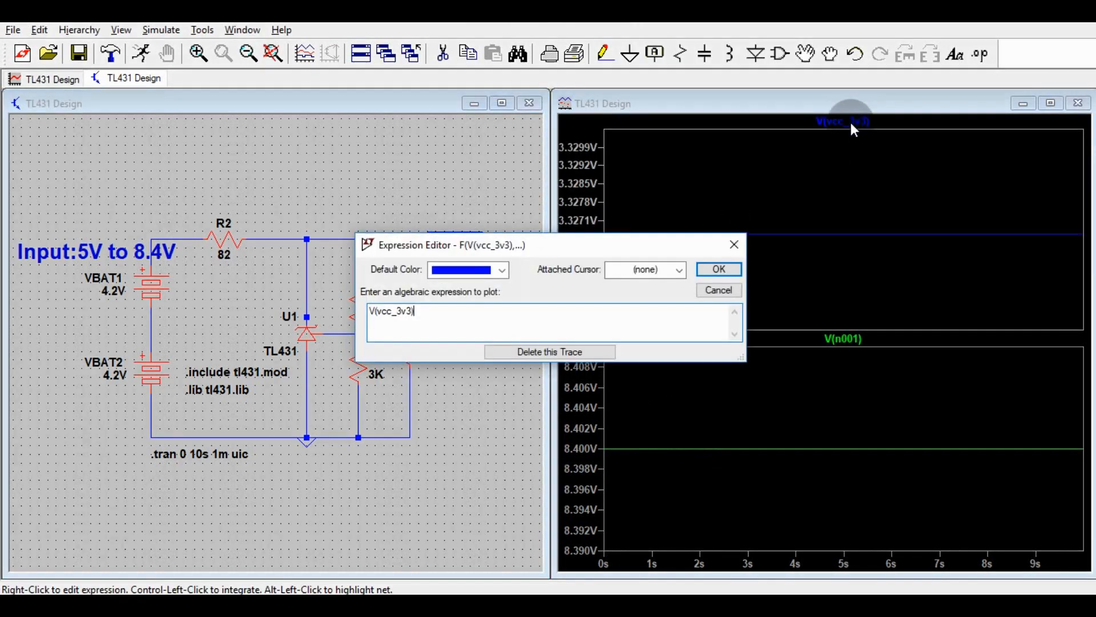
click(502, 269)
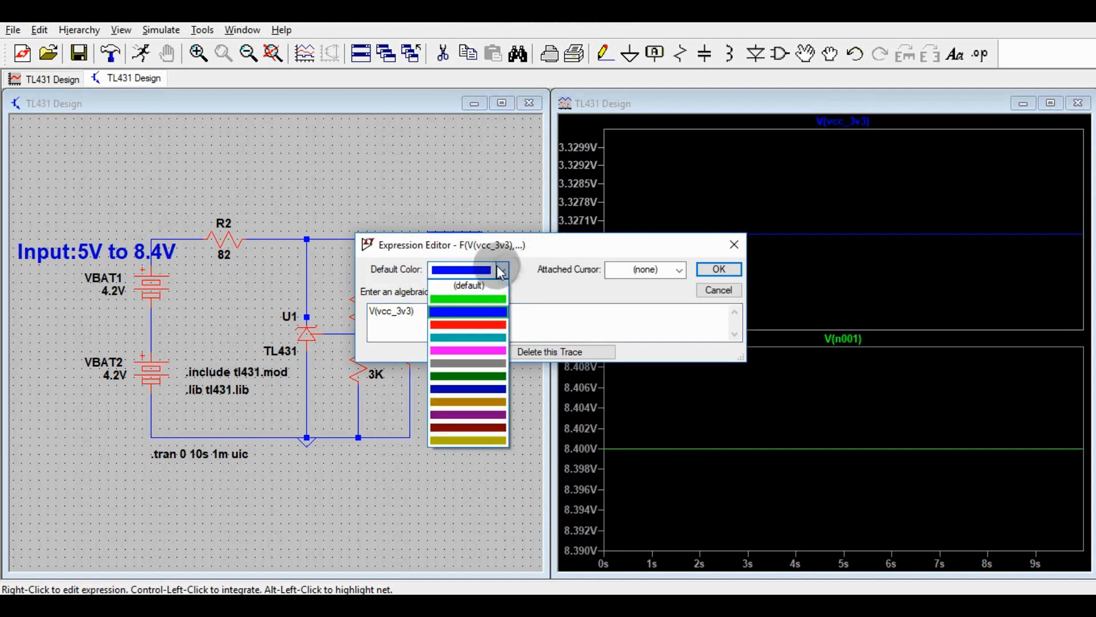
click(489, 325)
click(719, 268)
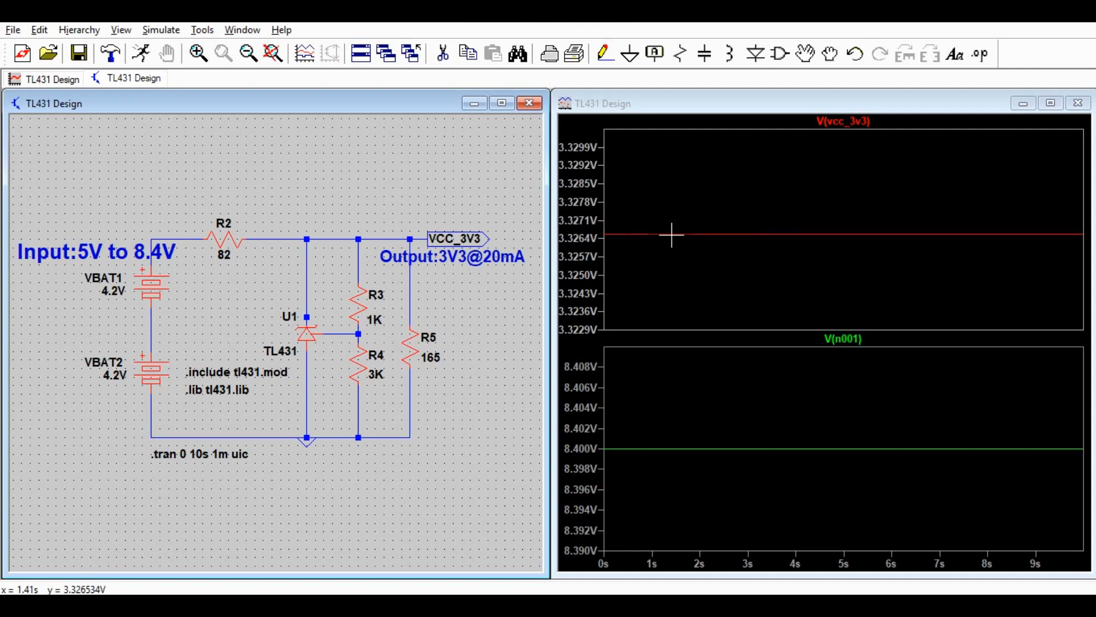
Plot the load current through R5 together with the VCC_3V3 voltage in the upper pane.
click(799, 188)
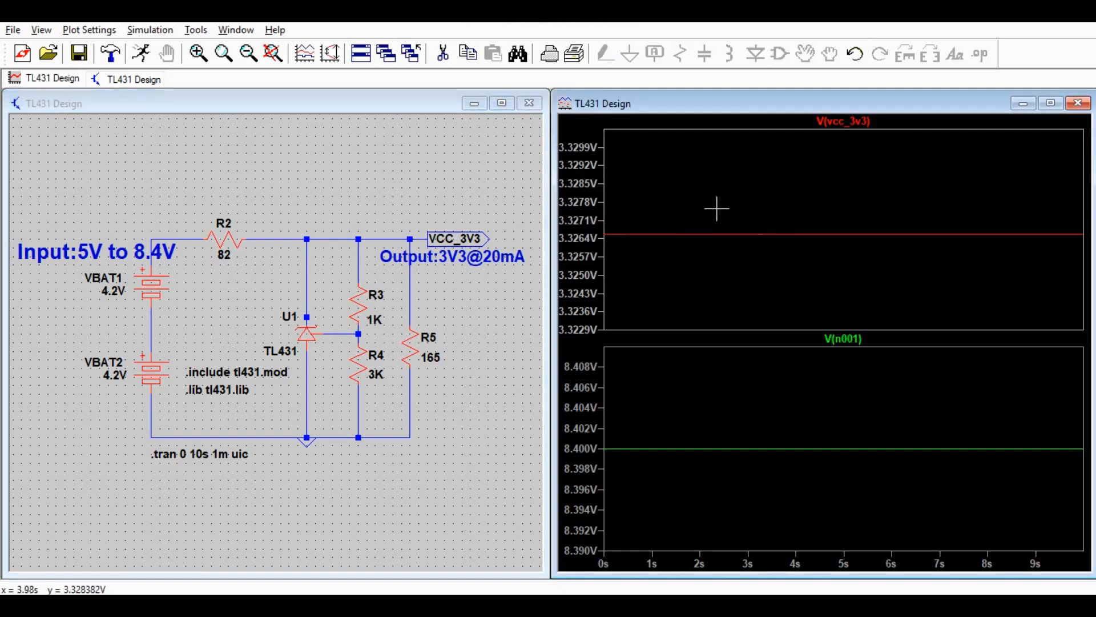
click(410, 347)
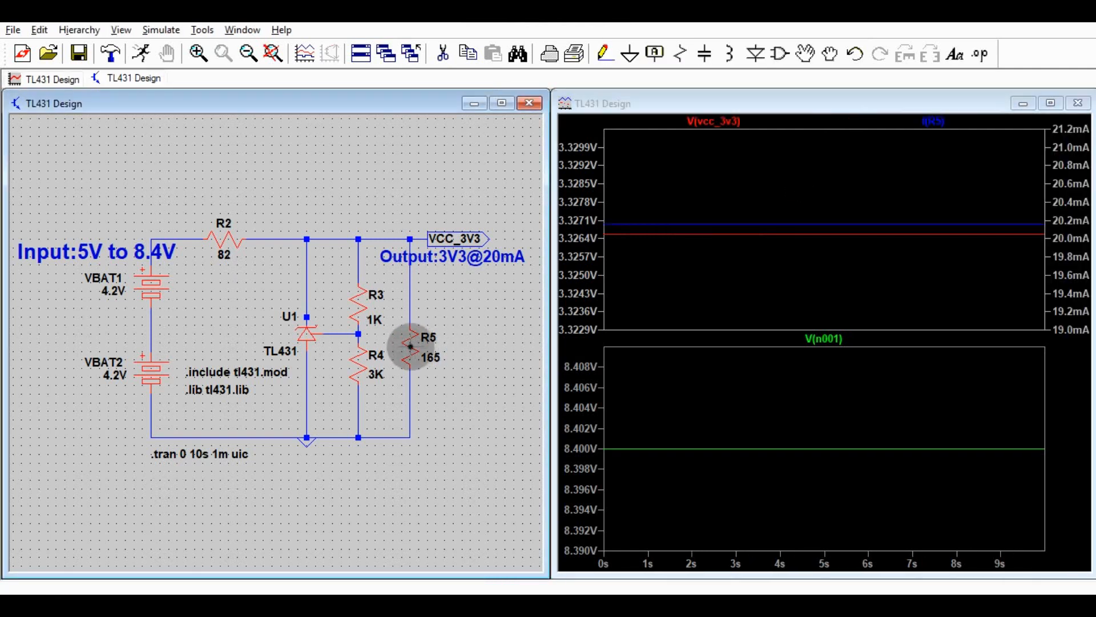
click(410, 346)
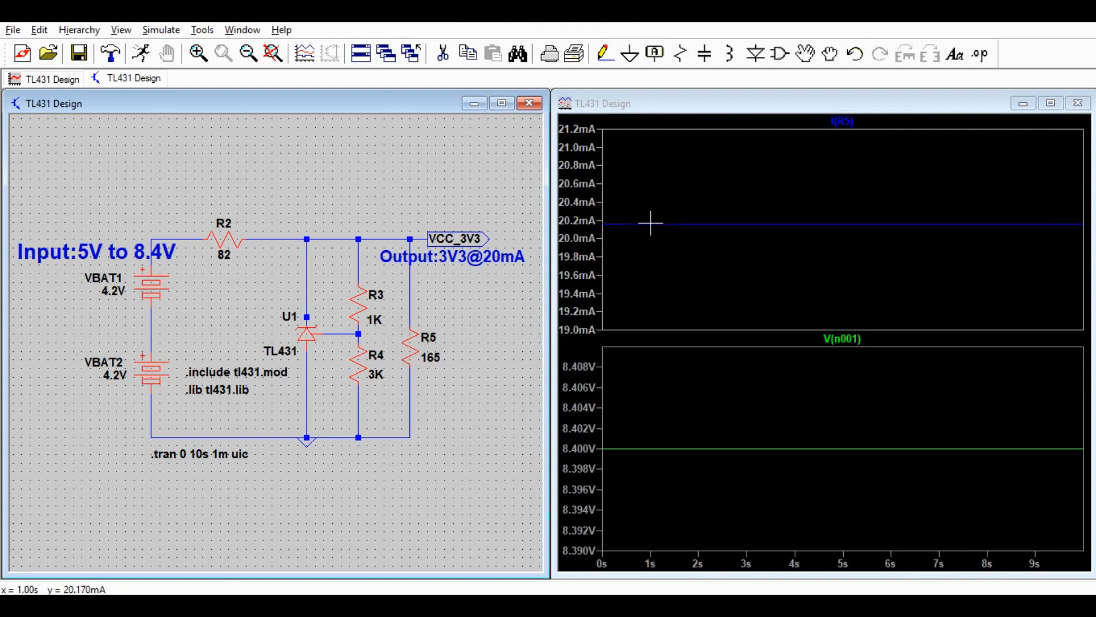
click(679, 194)
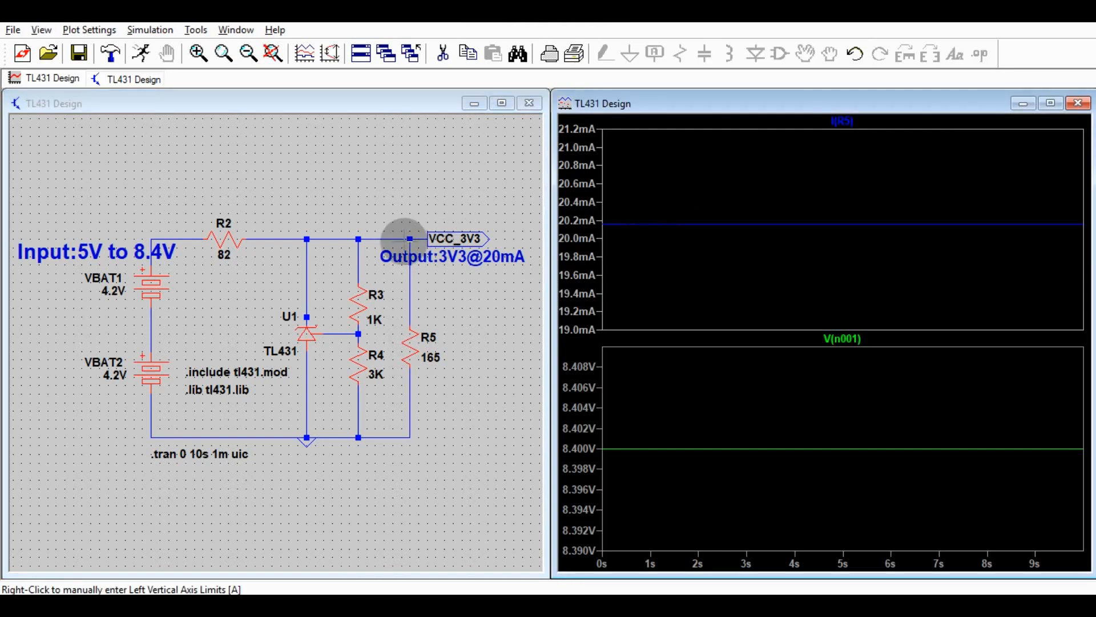
click(407, 238)
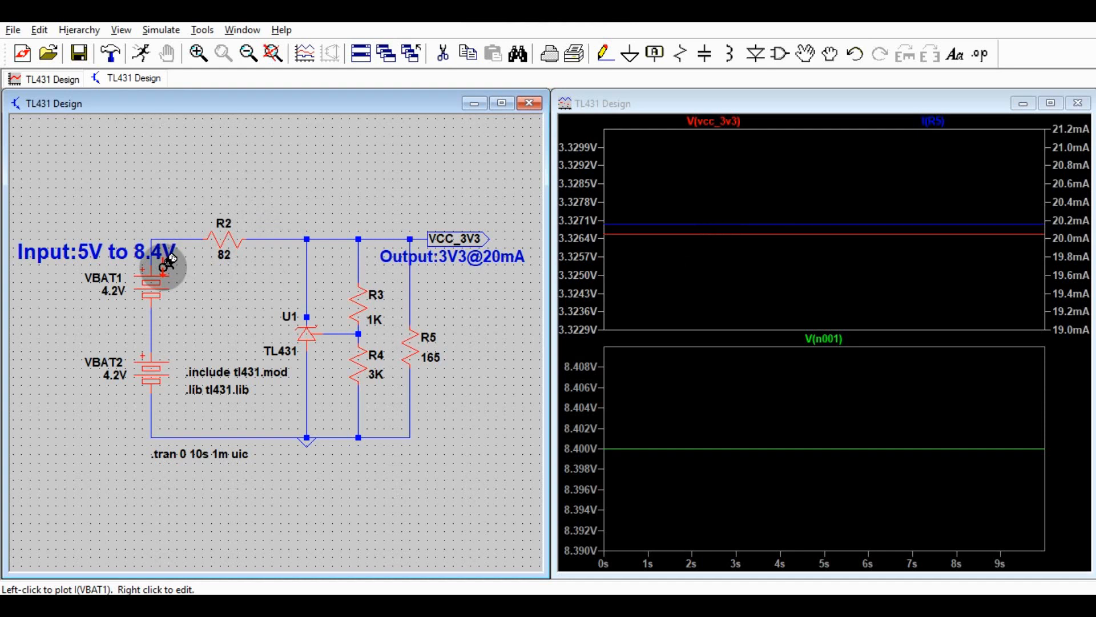
Set the DC value of both batteries, VBAT1 and VBAT2, to 2.5V.
right_click(153, 291)
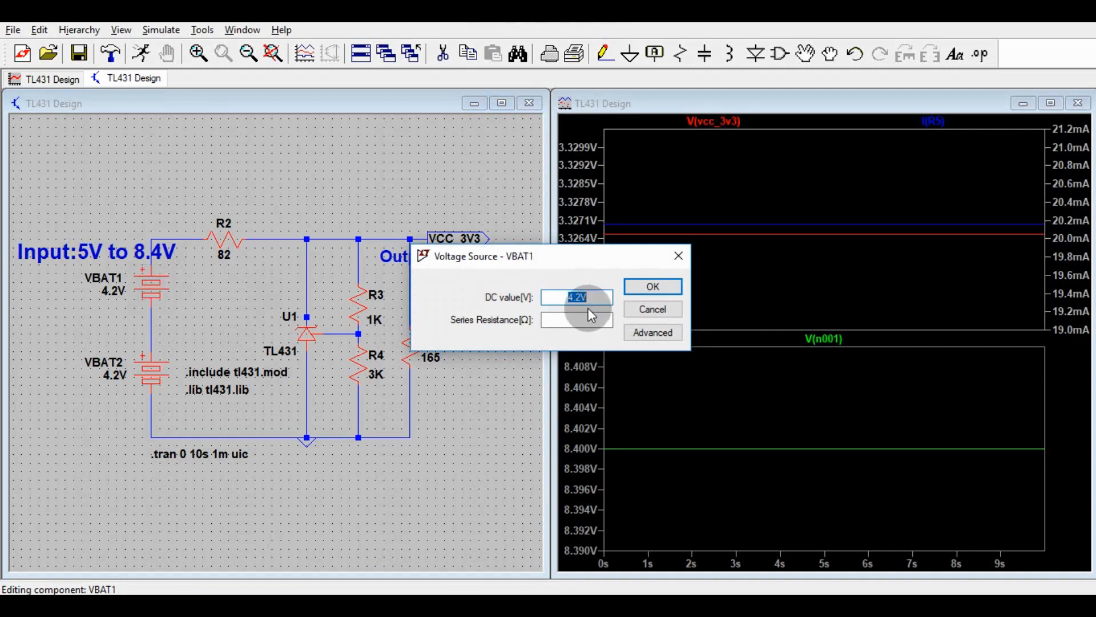
text(2)
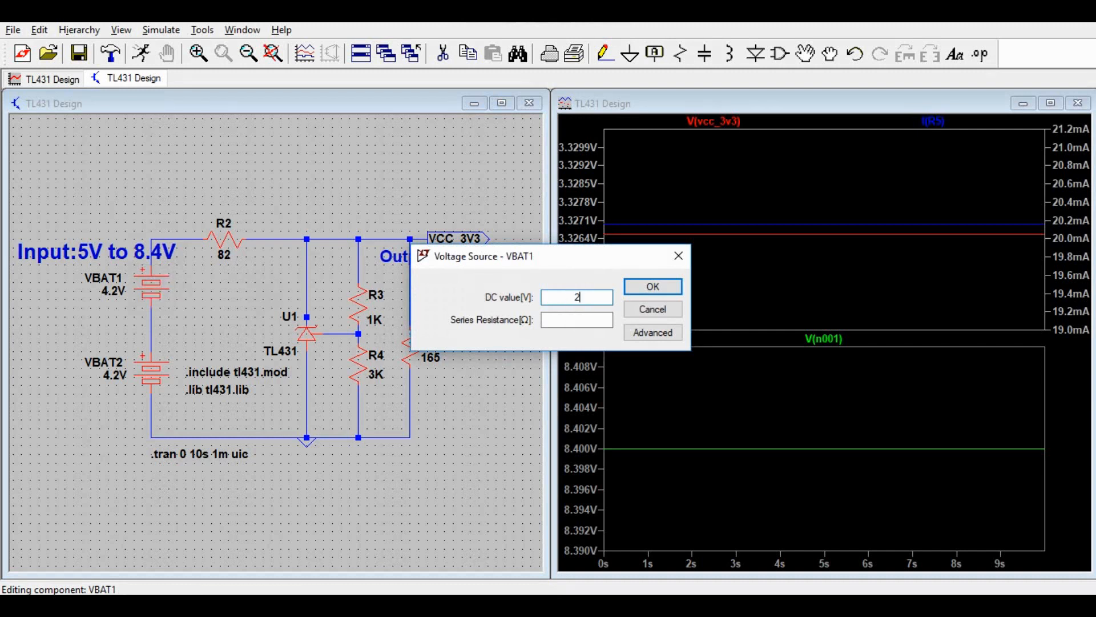
text(.5V)
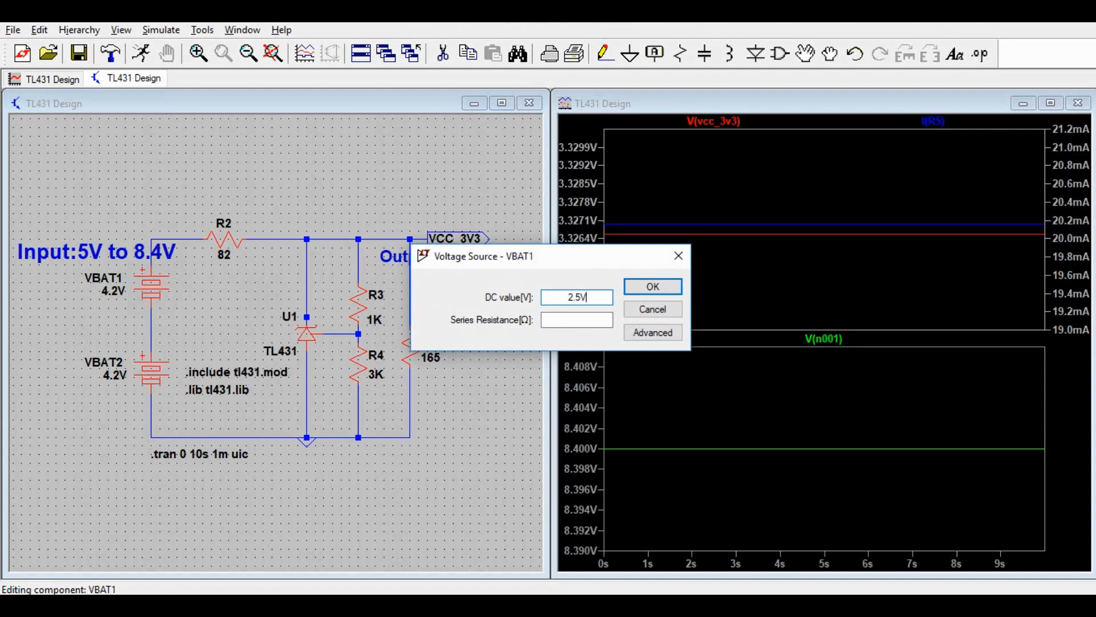
click(656, 286)
right_click(150, 371)
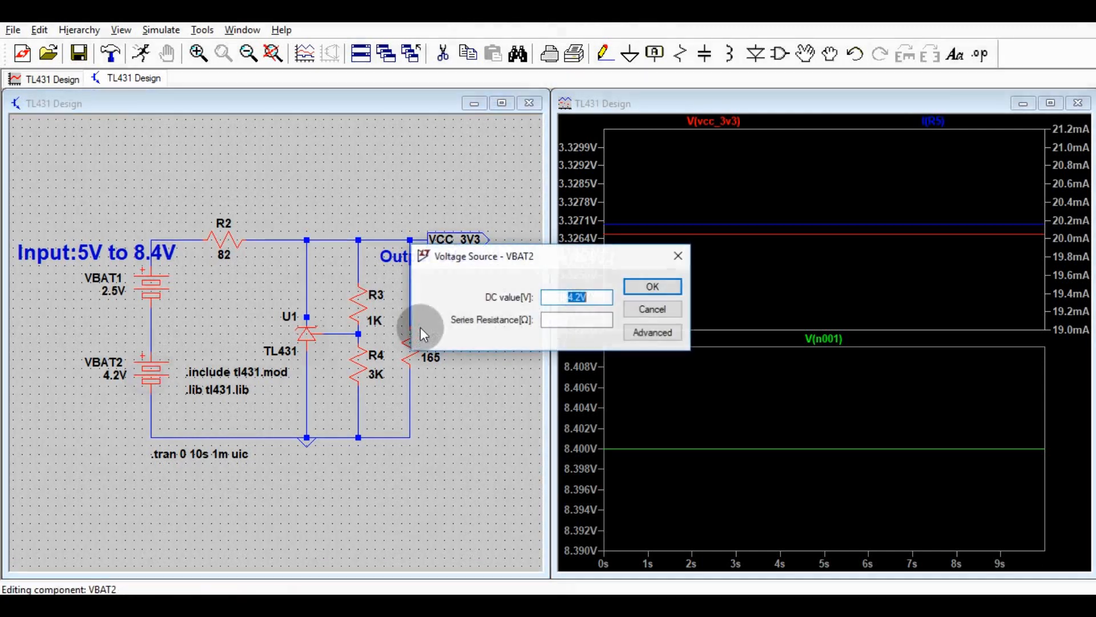
text(2)
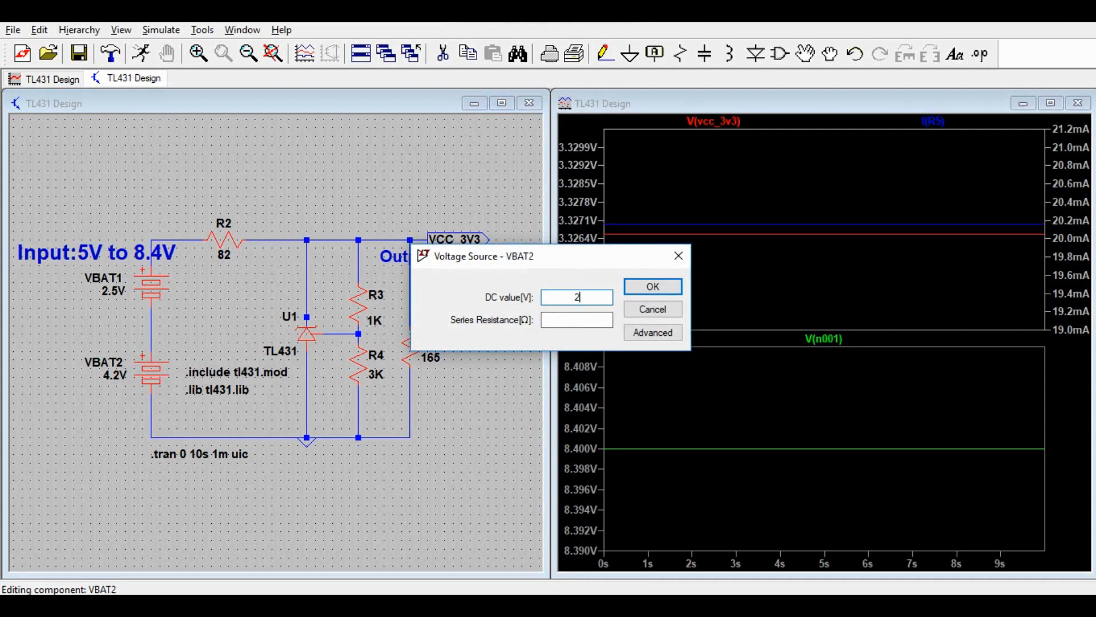
text(.5V)
key(Return)
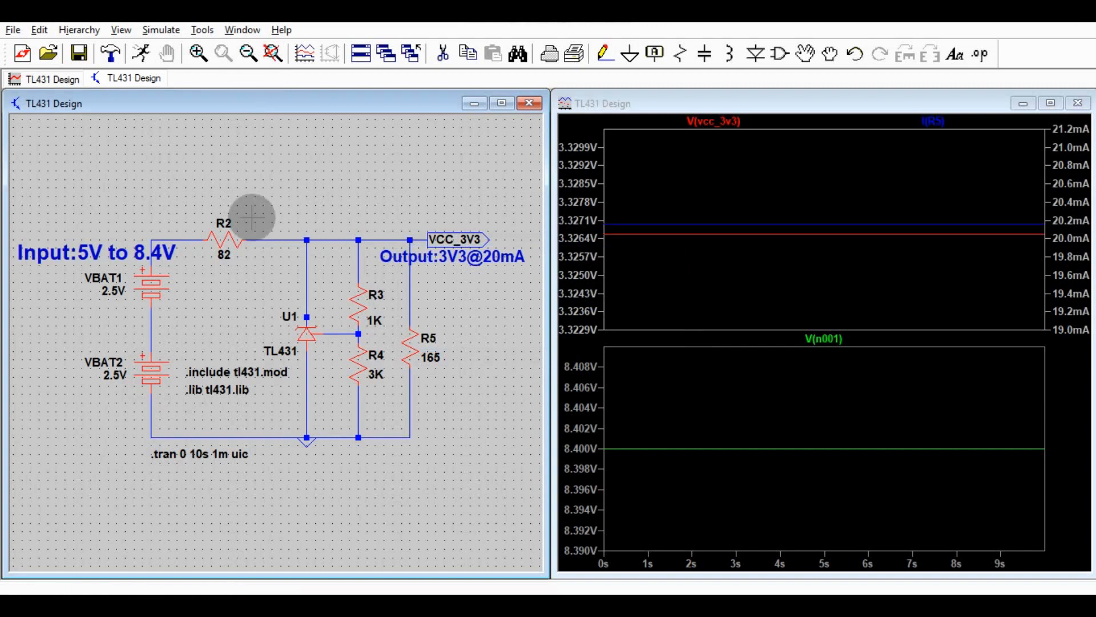
Rerun the simulation and plot only the cathode current of U1 (TL431) in the upper pane.
click(141, 54)
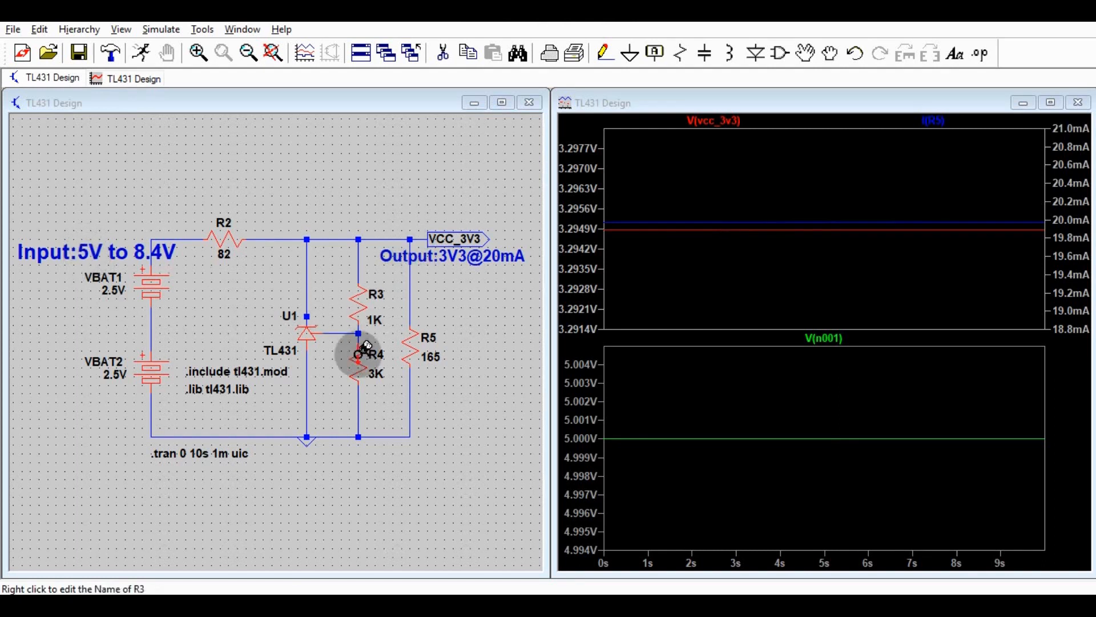
click(740, 205)
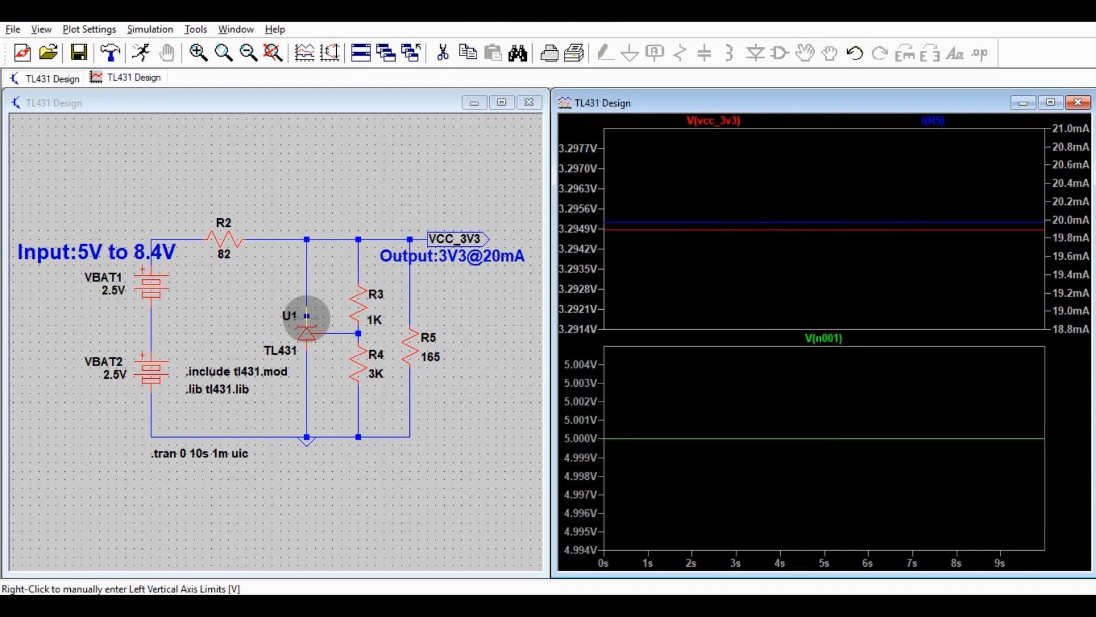
click(306, 317)
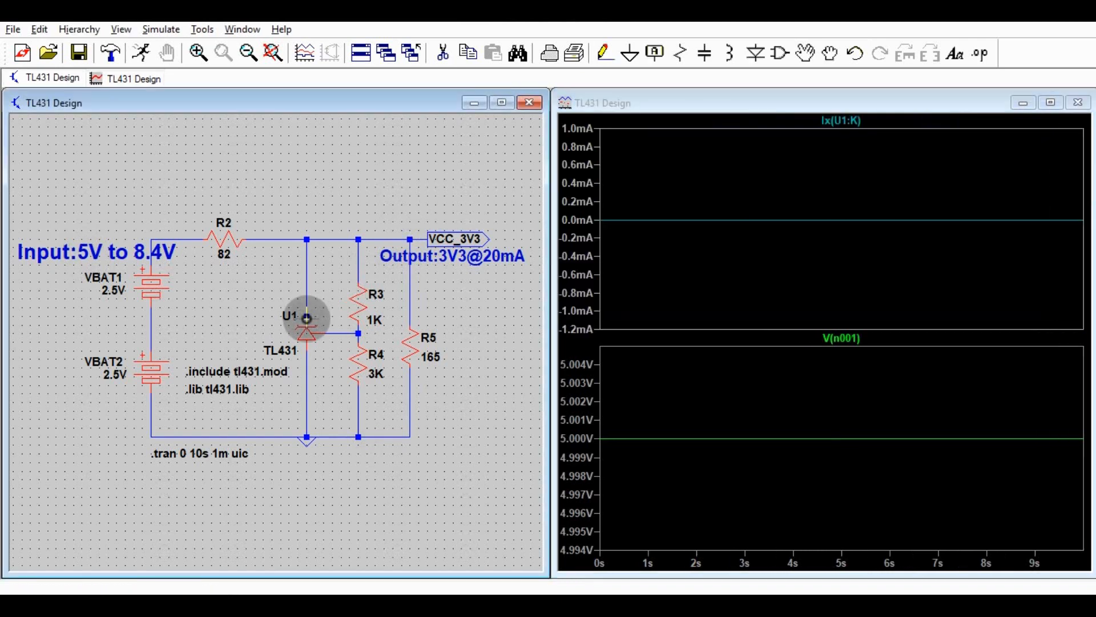
Show the VCC_3V3 voltage in the upper pane, and switch the pane back to the cathode current of U1.
click(309, 303)
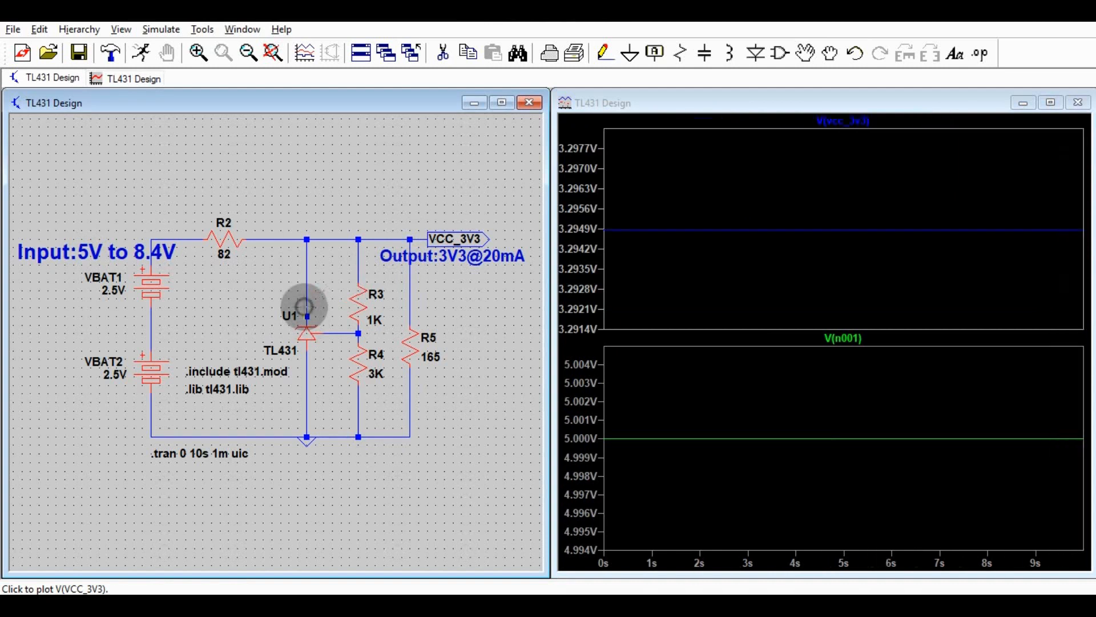
click(307, 316)
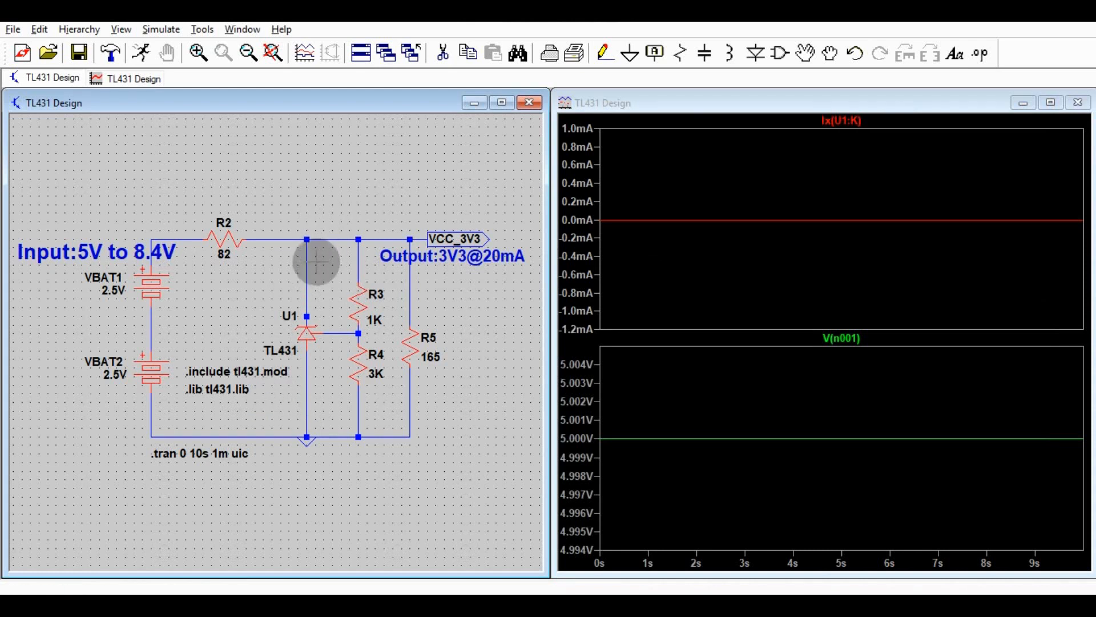
Set the DC value of battery VBAT1 to 4.2V and of battery VBAT2 to 4,2V.
right_click(159, 283)
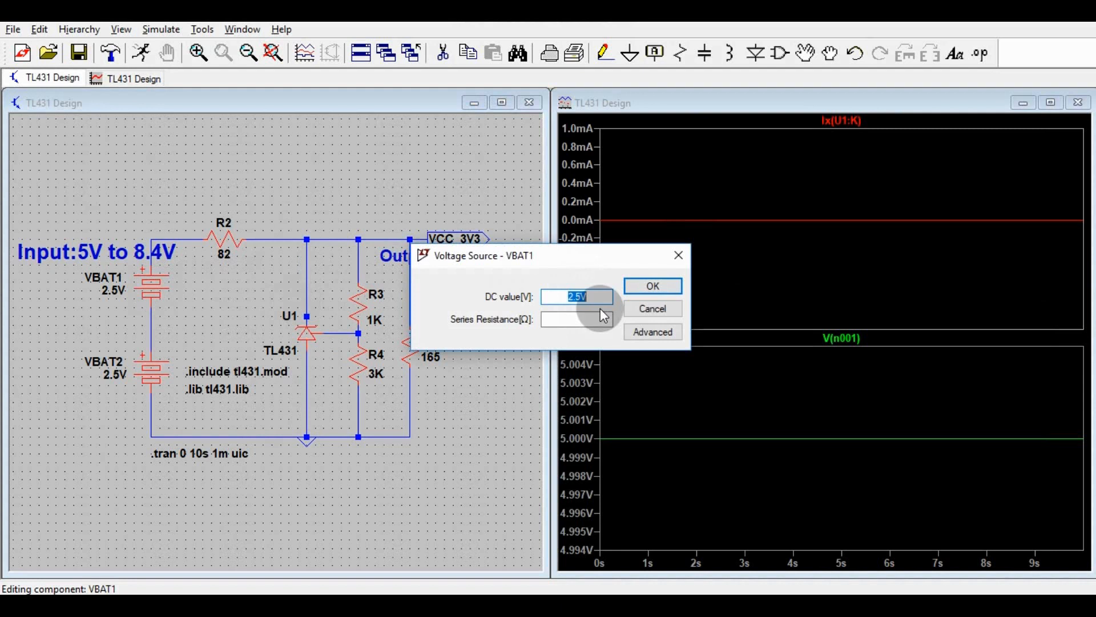
text(4)
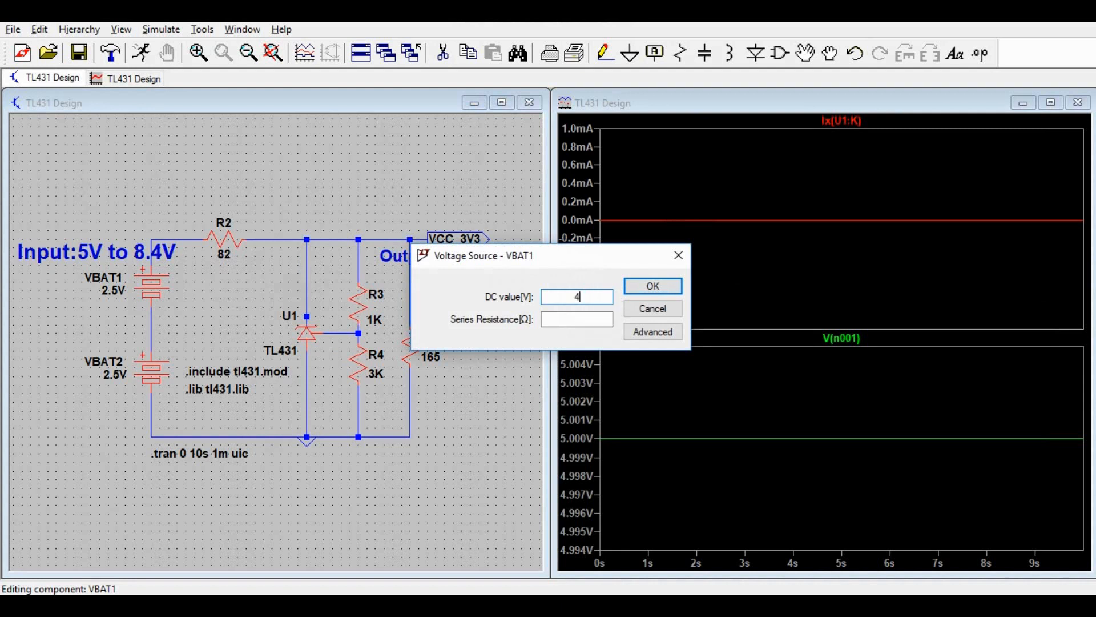
text(.2V)
key(Return)
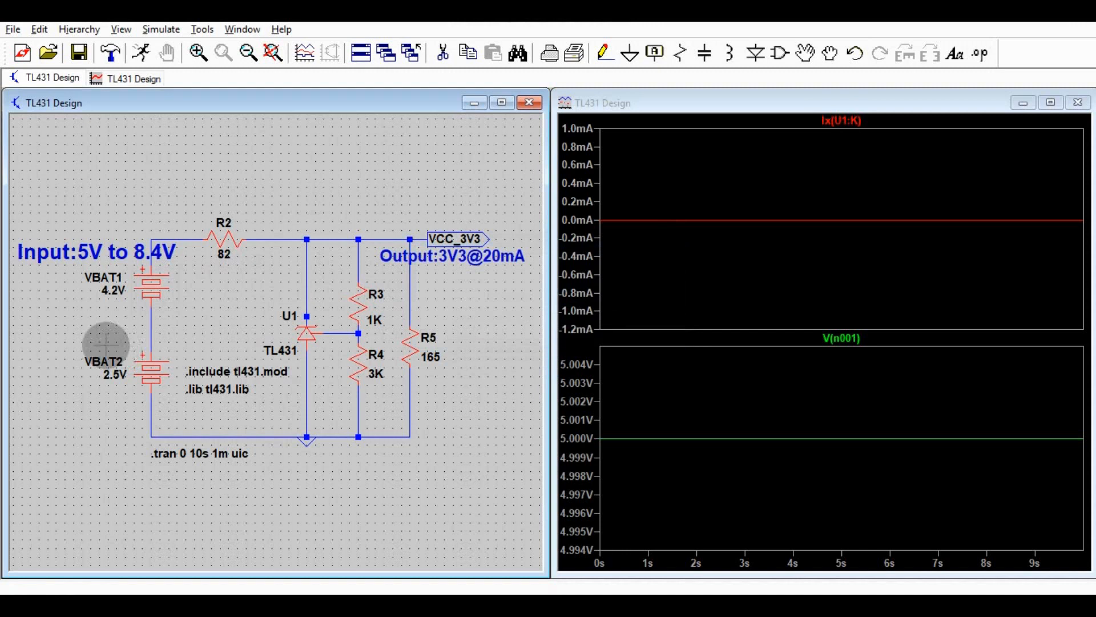
right_click(150, 371)
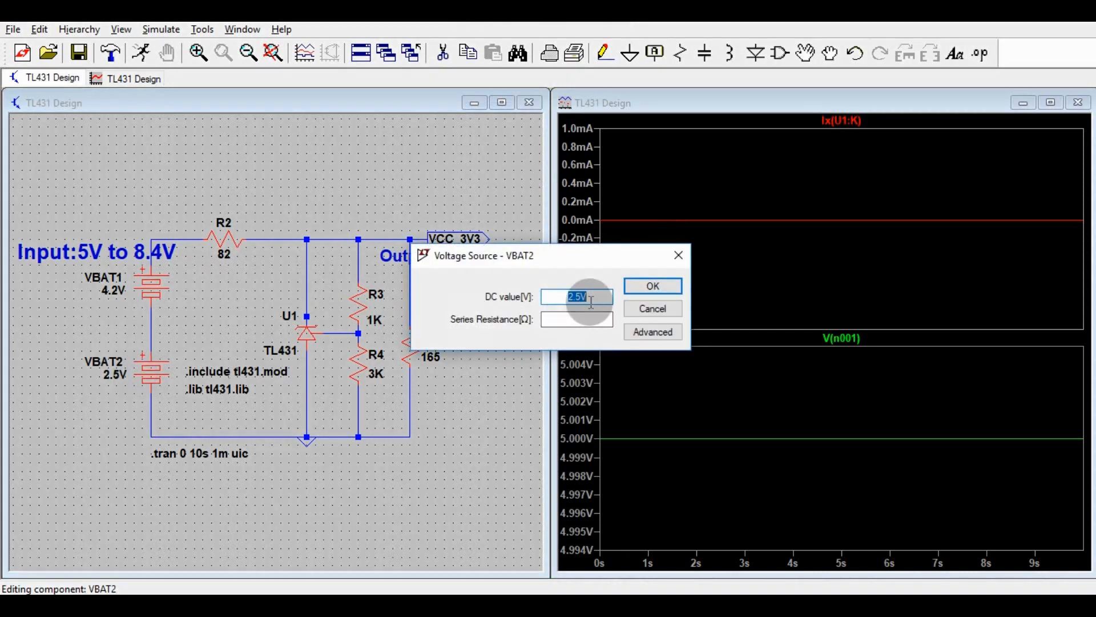
text(4.2)
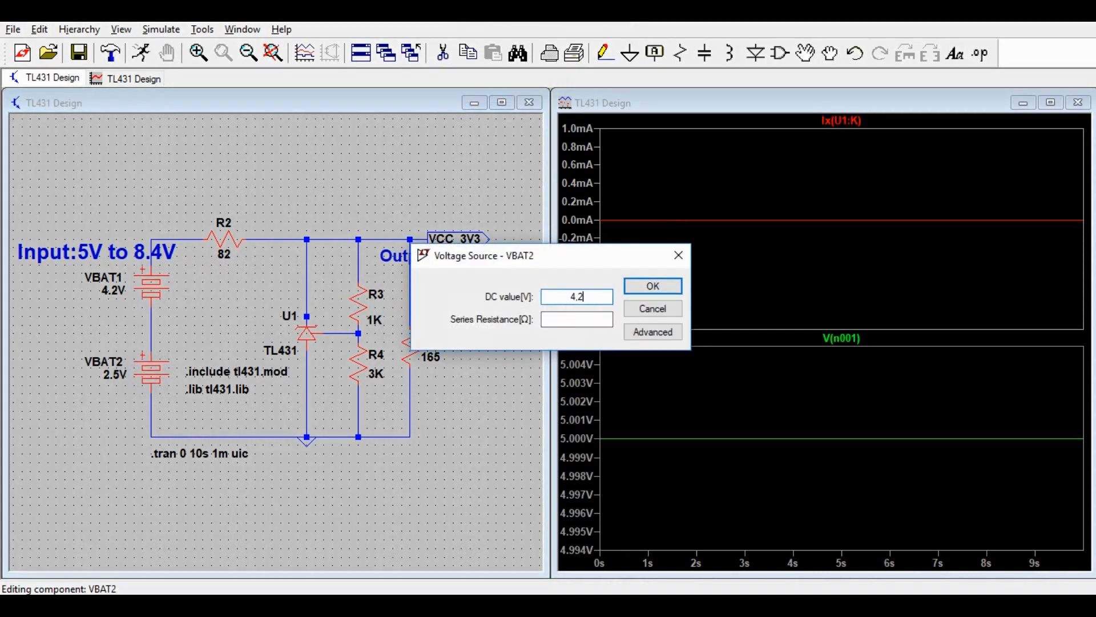
text(V)
click(653, 285)
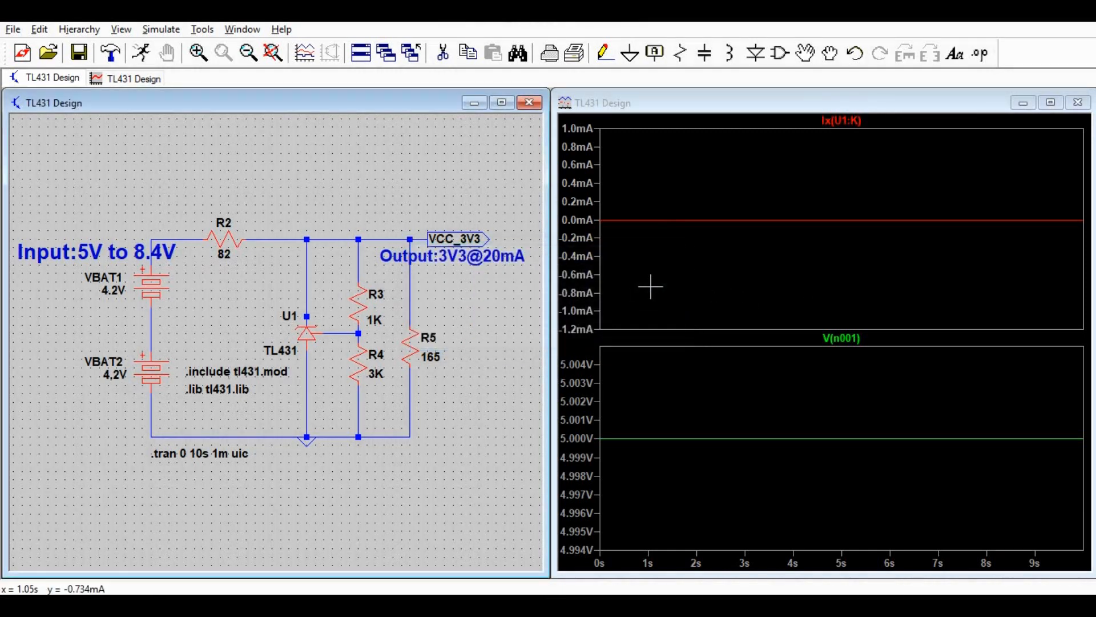
Rerun the transient simulation with the new battery voltages and close the SPICE error log.
click(142, 50)
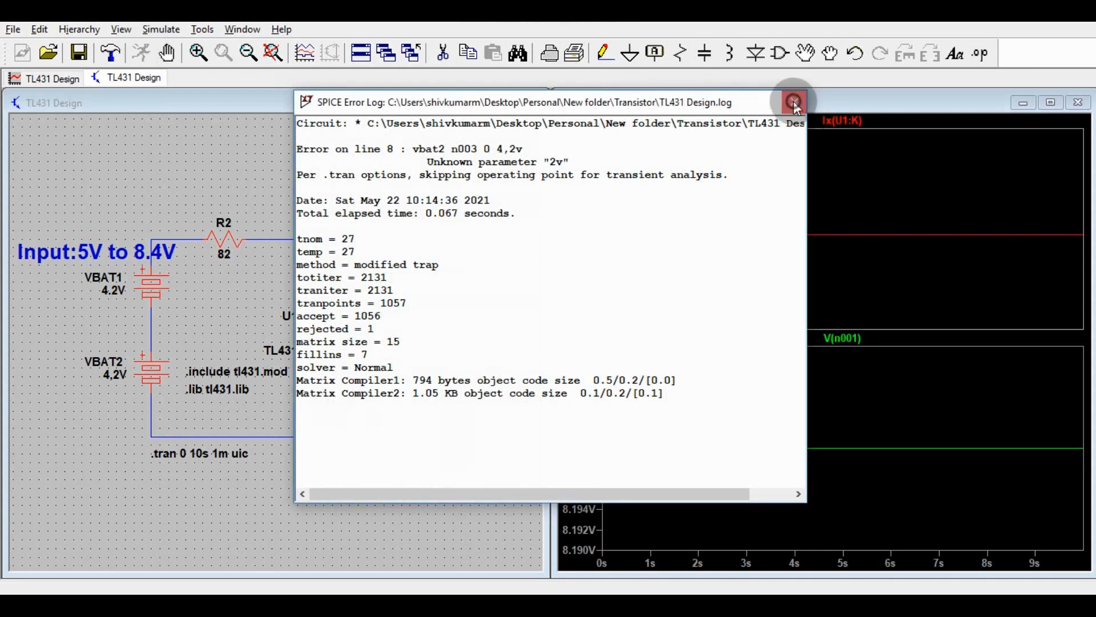
click(794, 101)
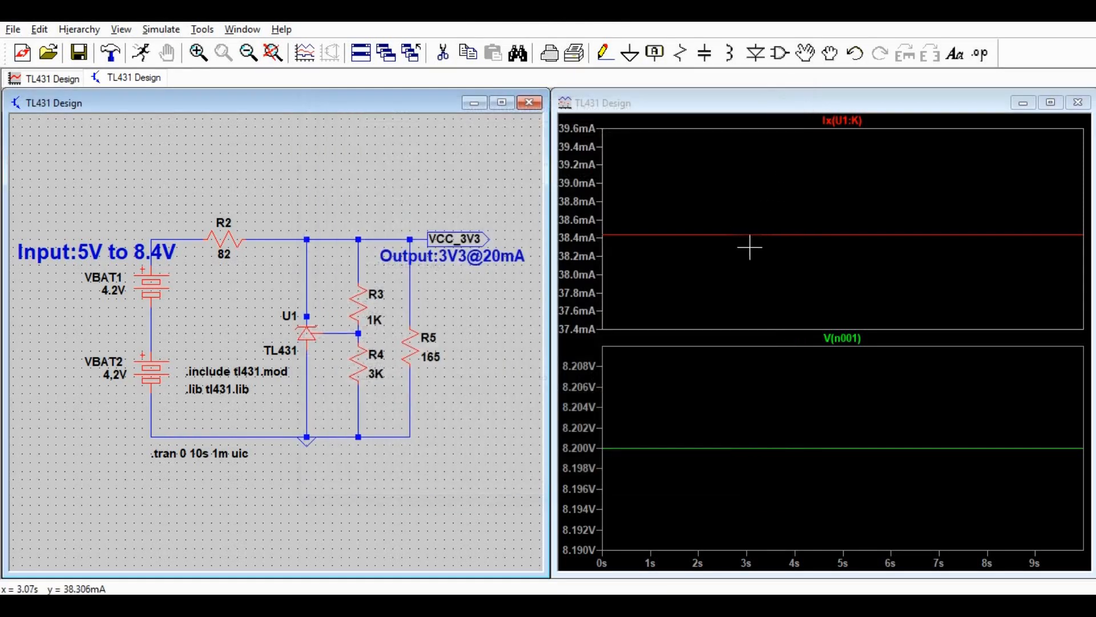
Add the load current through R5 to the cathode current plot in the upper pane and set its trace color to green.
click(774, 180)
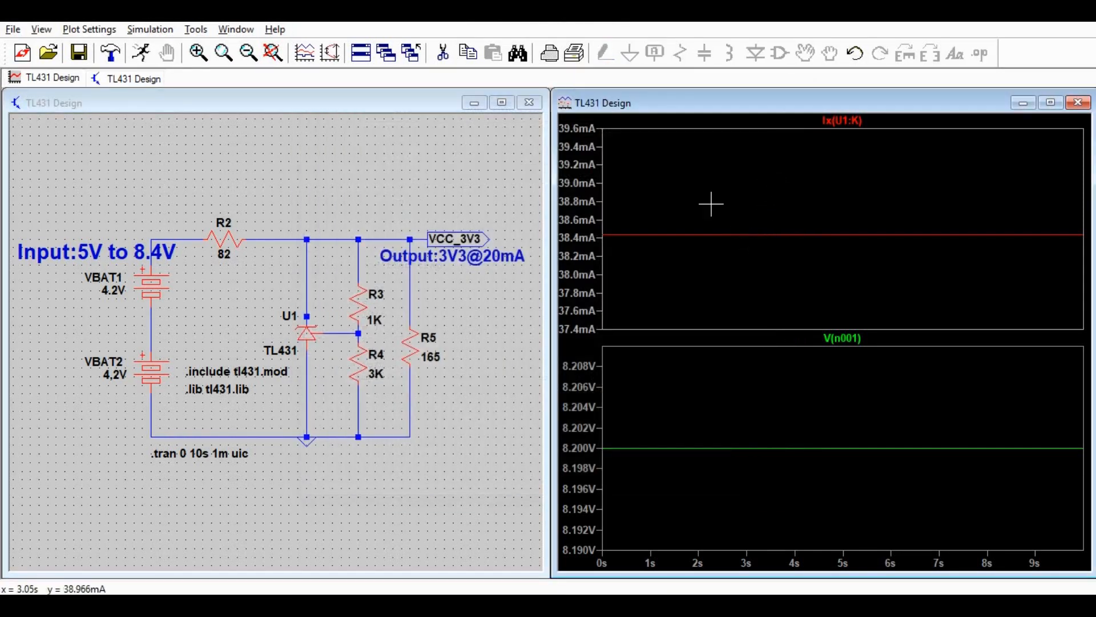
click(442, 240)
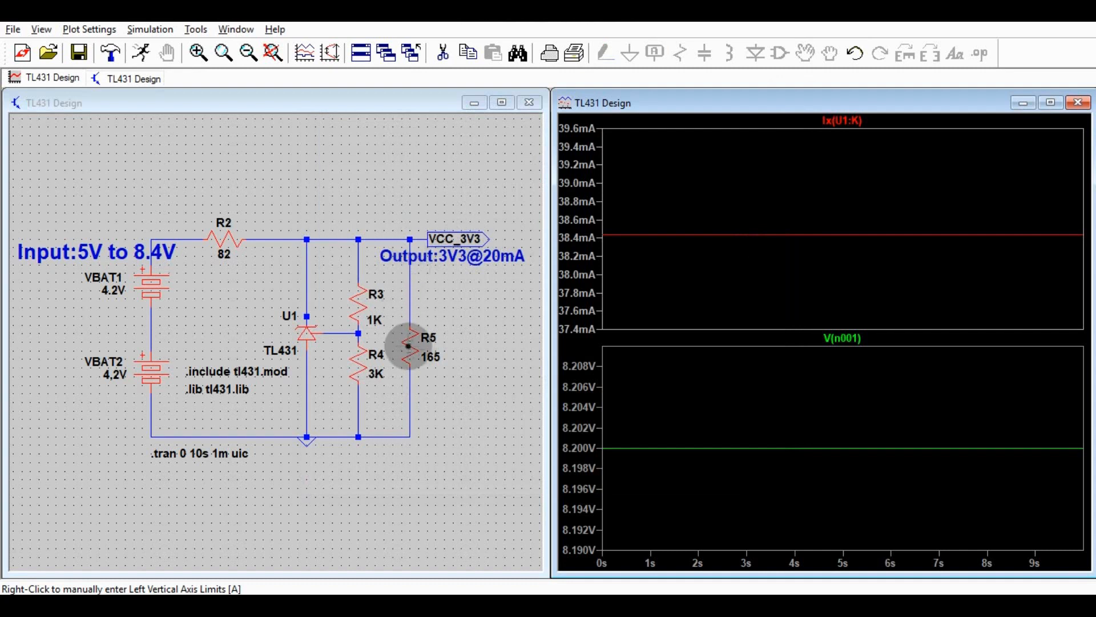
click(408, 346)
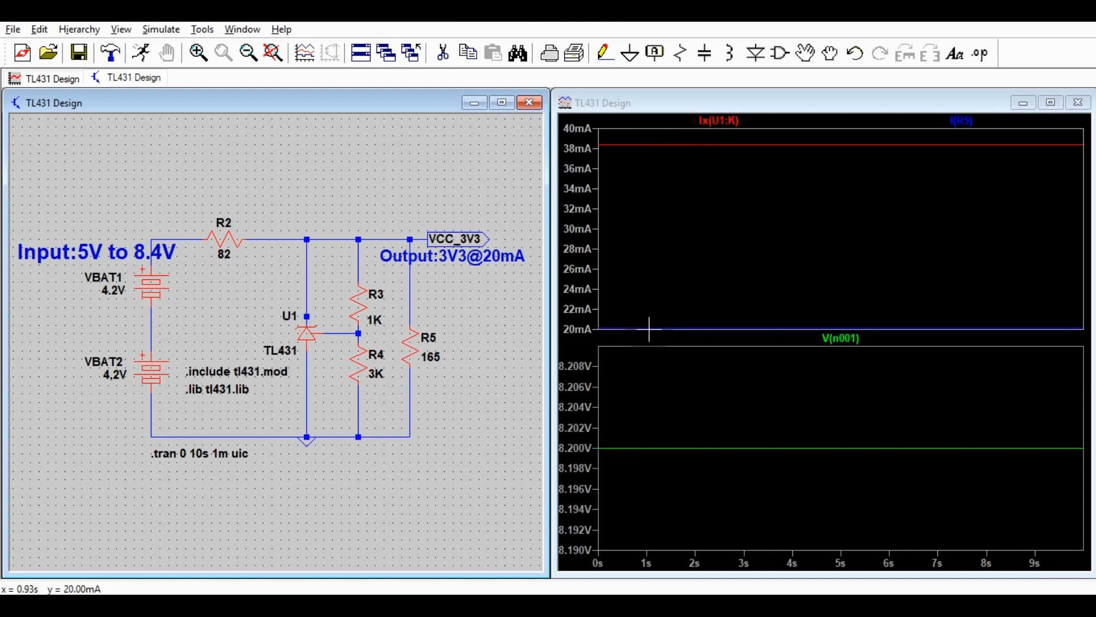
click(969, 121)
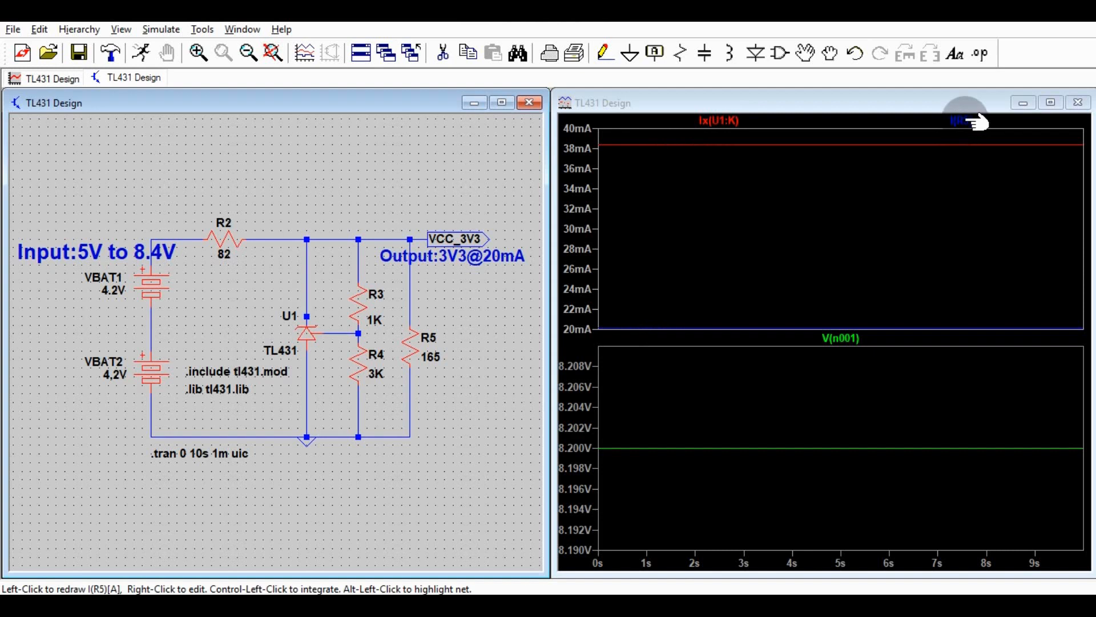
right_click(965, 120)
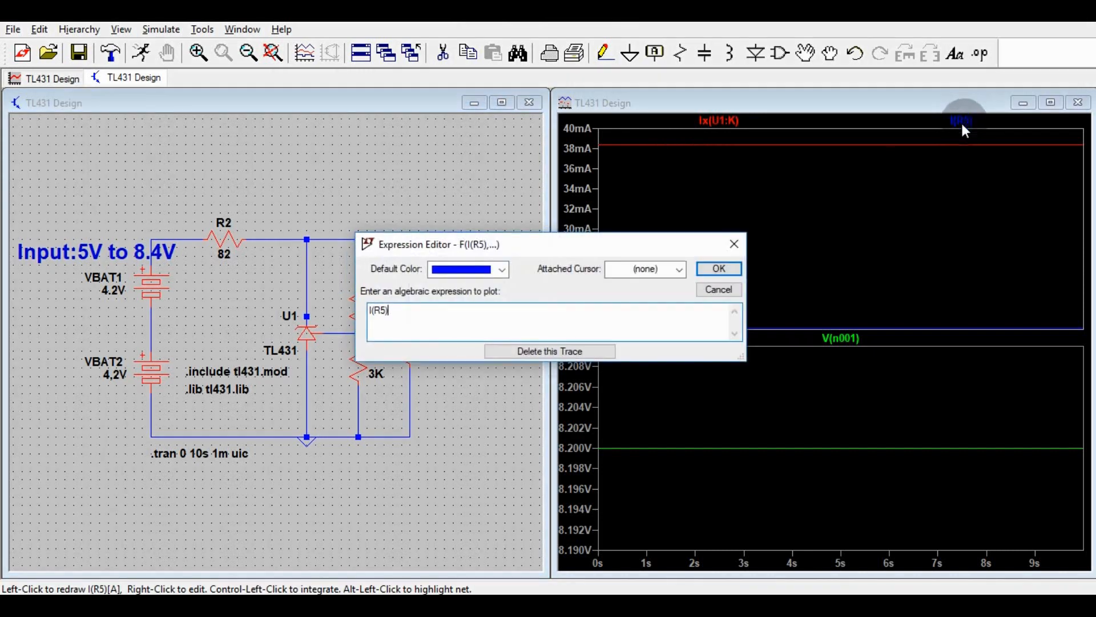
click(502, 269)
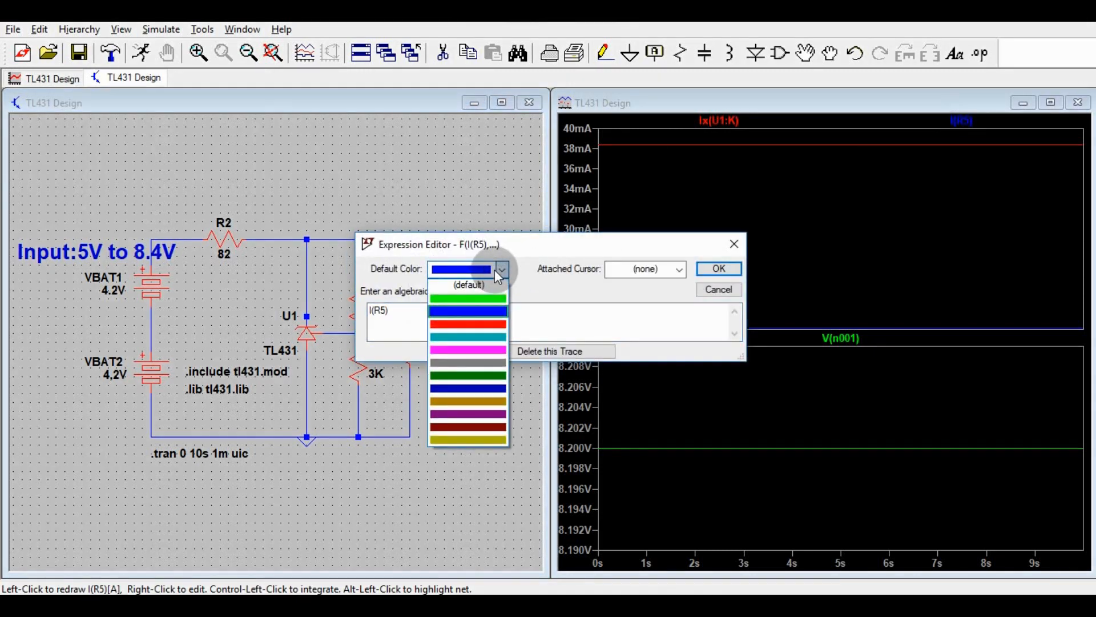
click(493, 299)
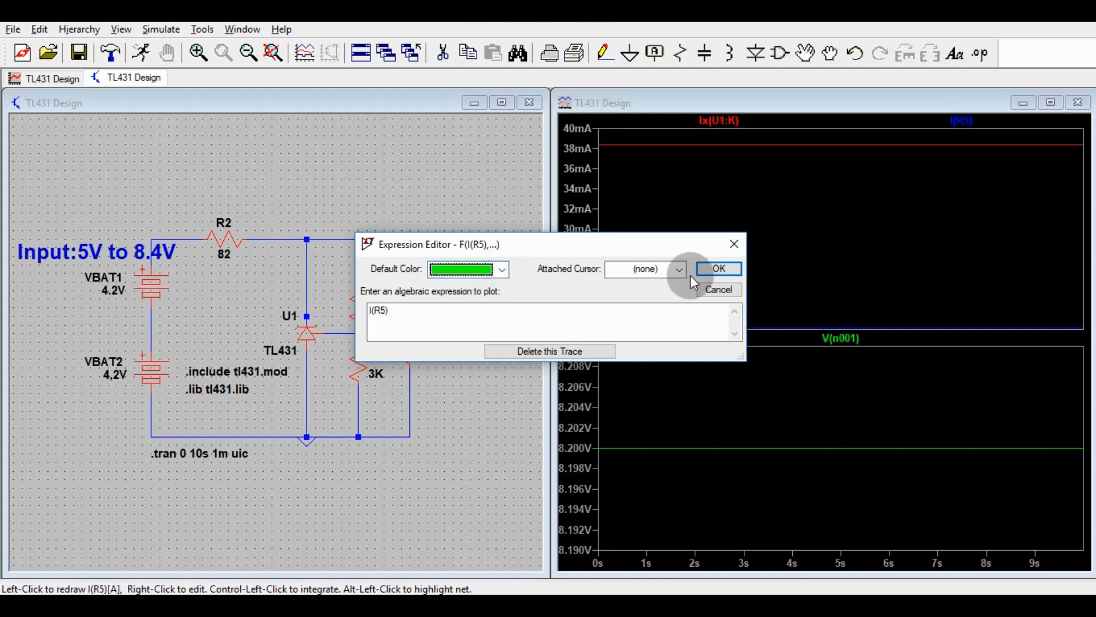
click(704, 268)
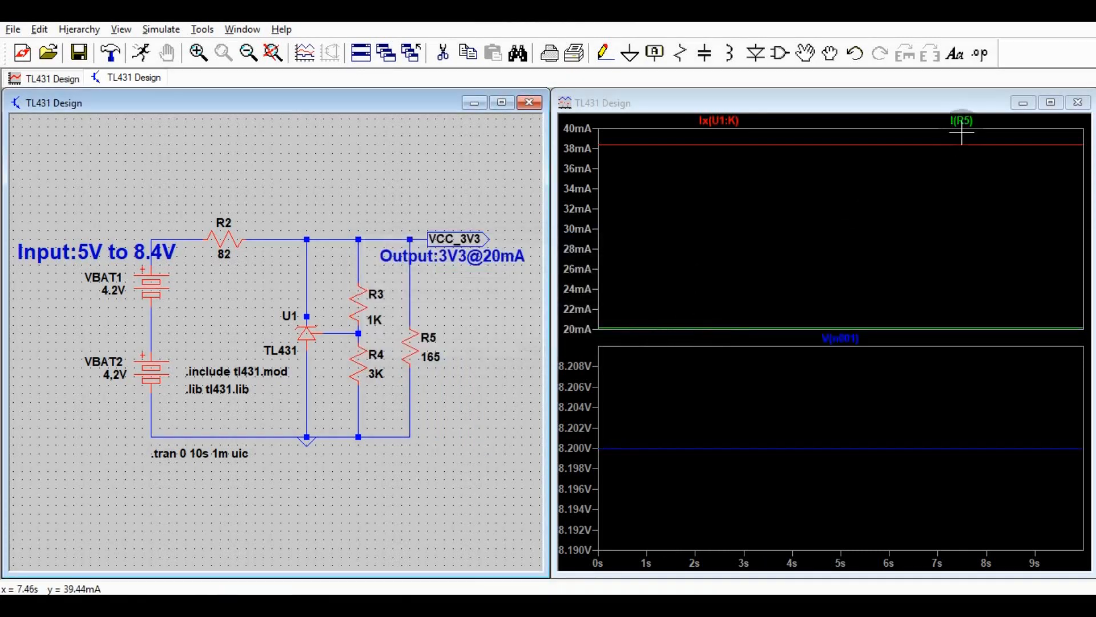